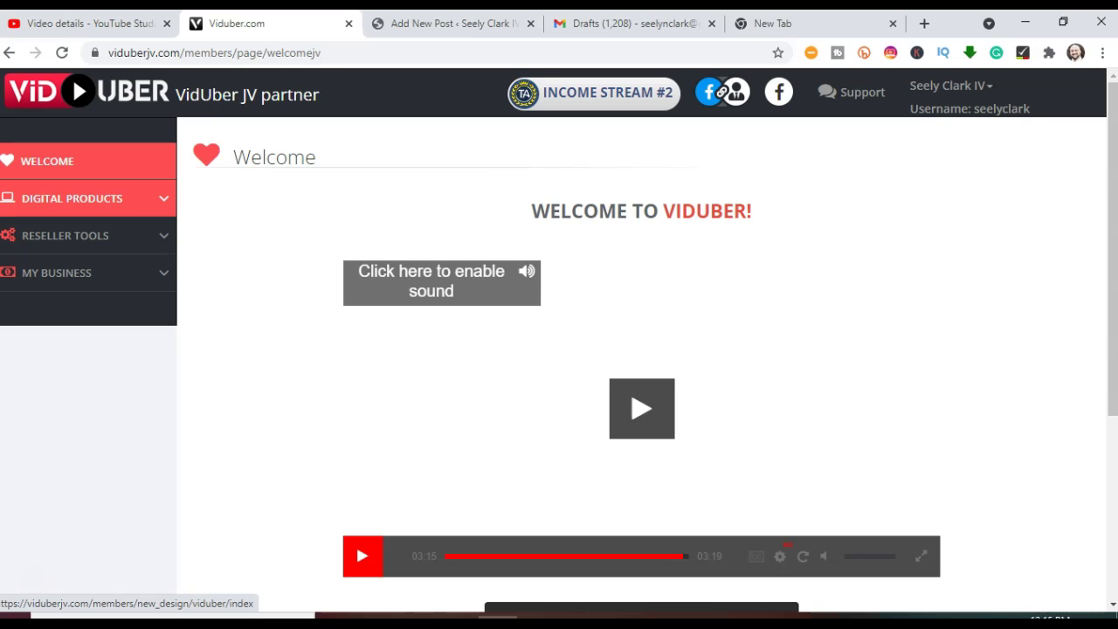
- Open Video Streaming - Sharing under Digital Products and review its single video, VidUber overview 2021
click(87, 198)
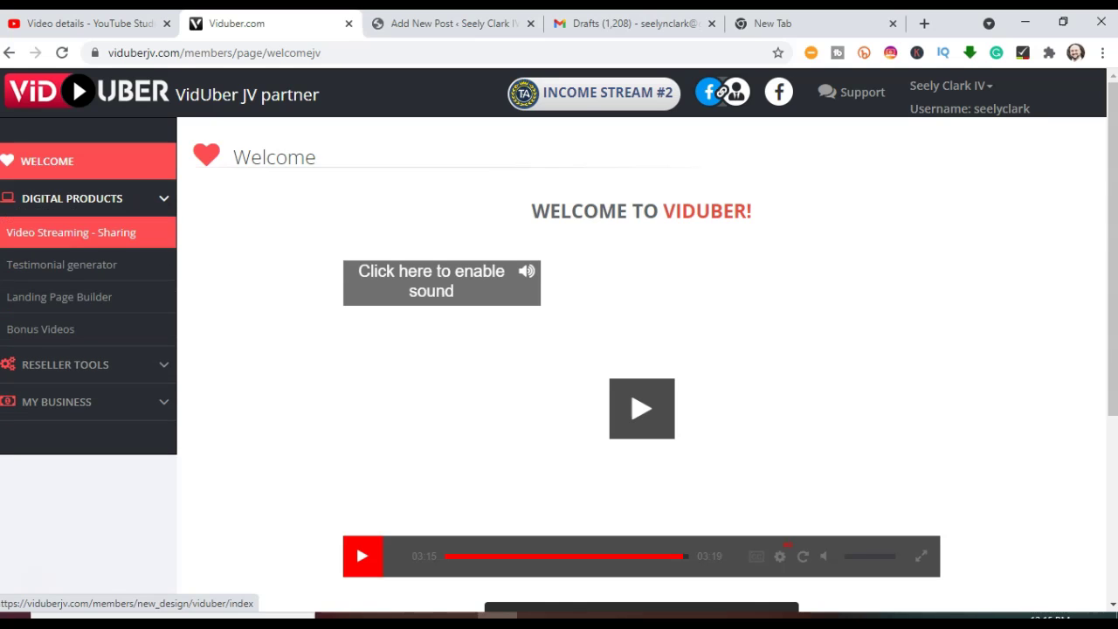
click(79, 198)
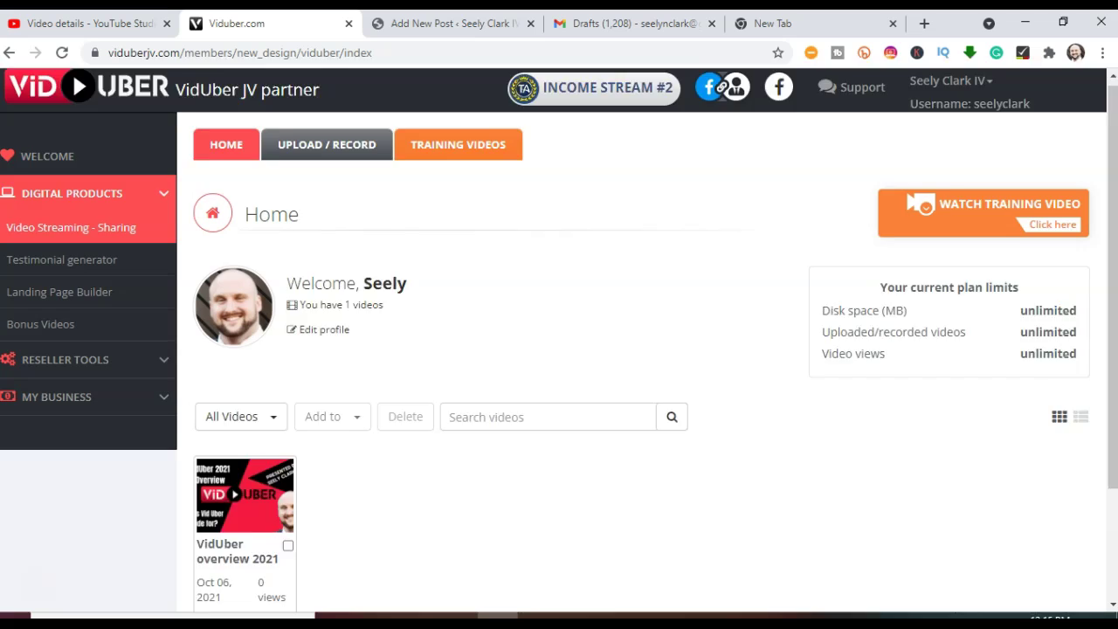
scroll(642, 349, down, 3)
mouse_move(244, 350)
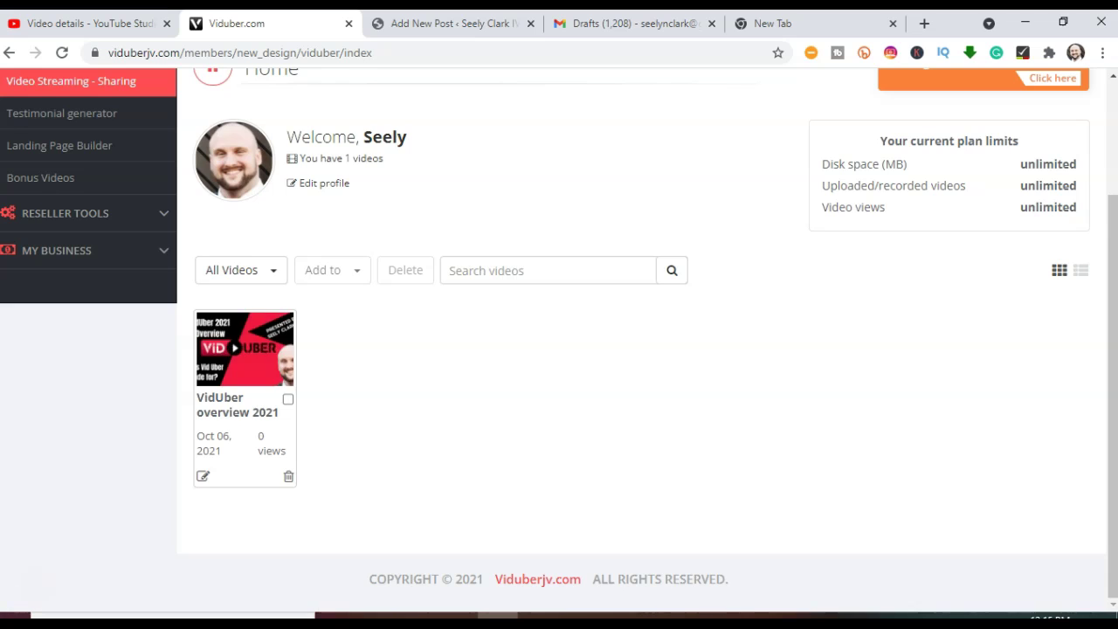
scroll(641, 349, up, 1)
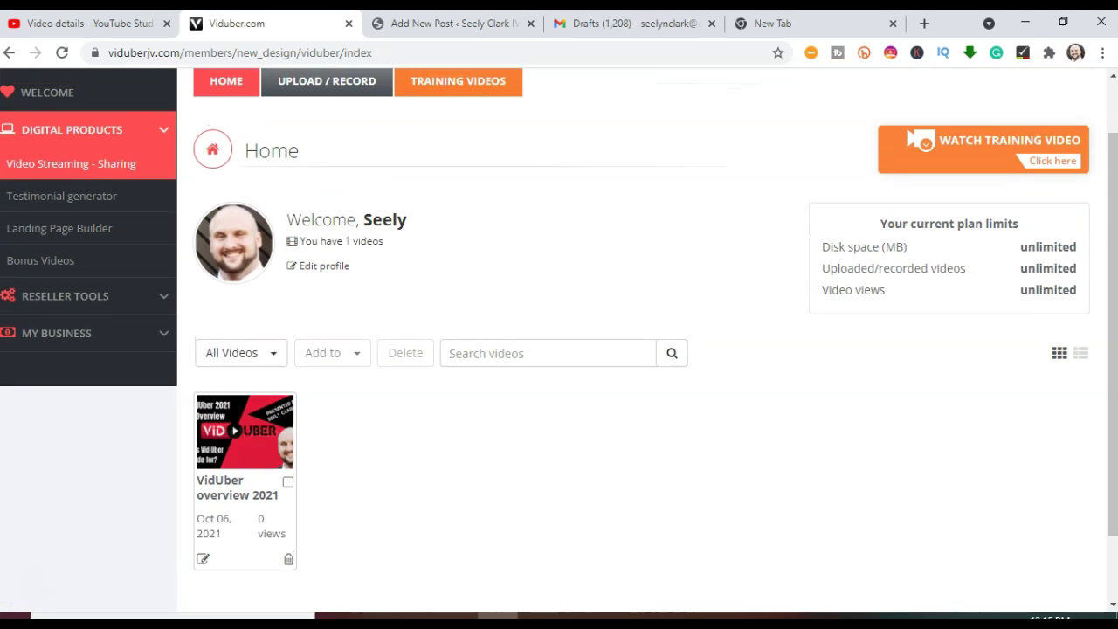
scroll(559, 349, up, 1)
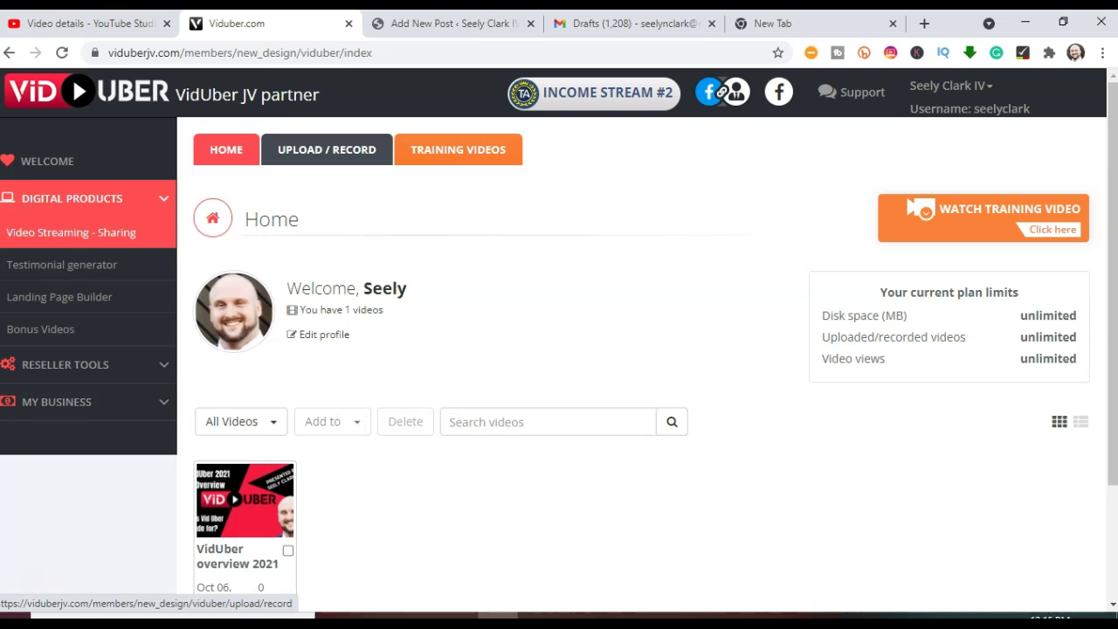
- Load the VidUber overview 2021 video from the Desktop into the Record Page
click(327, 150)
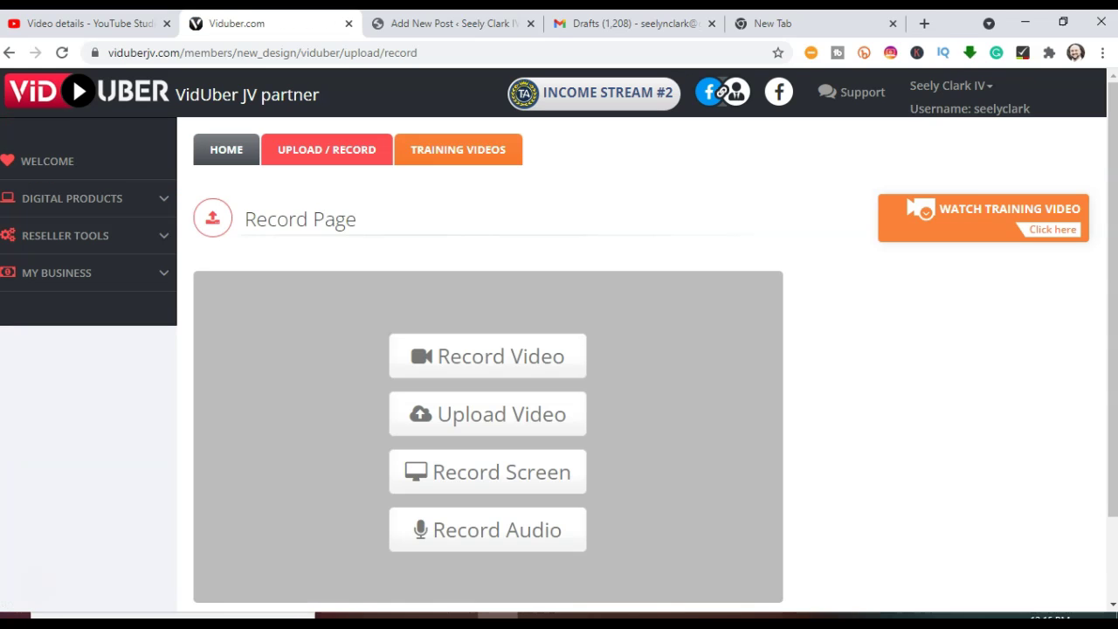
scroll(559, 349, down, 1)
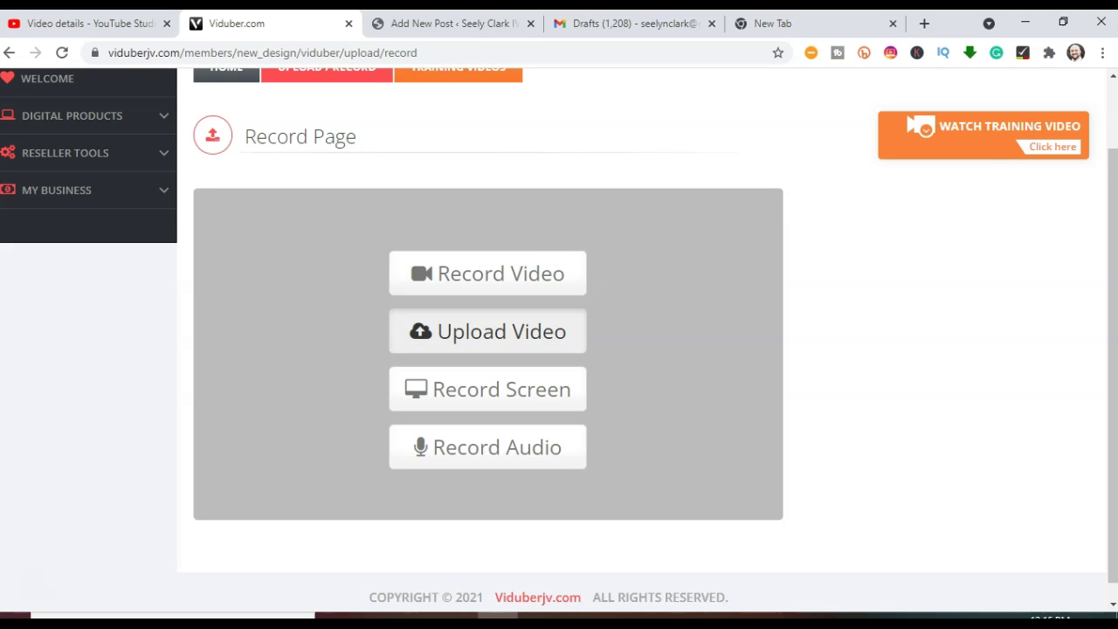
click(487, 331)
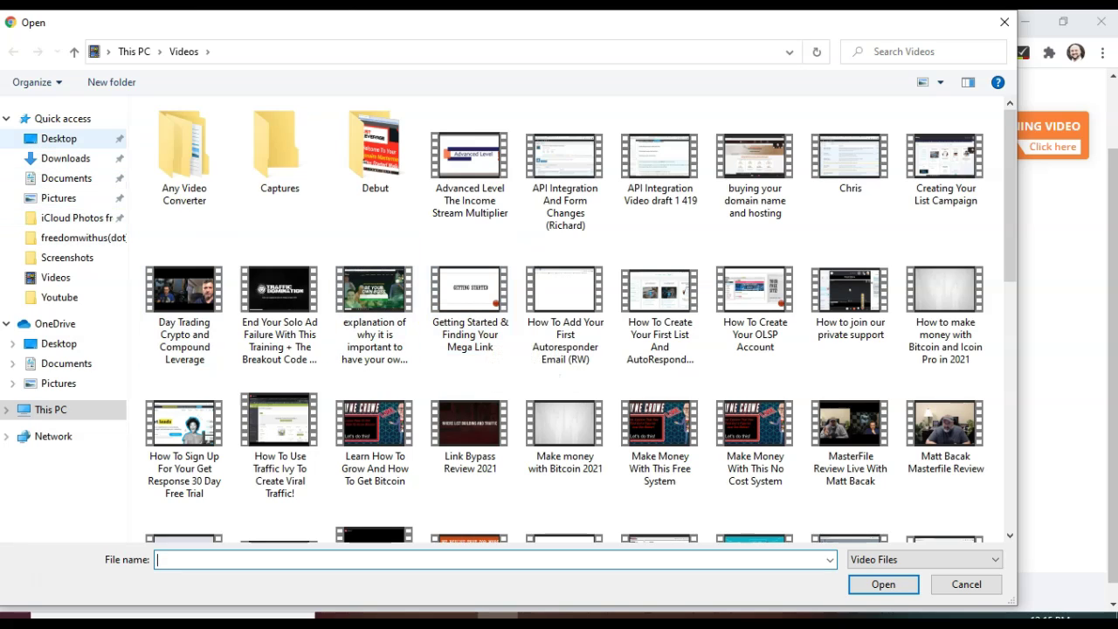
click(58, 138)
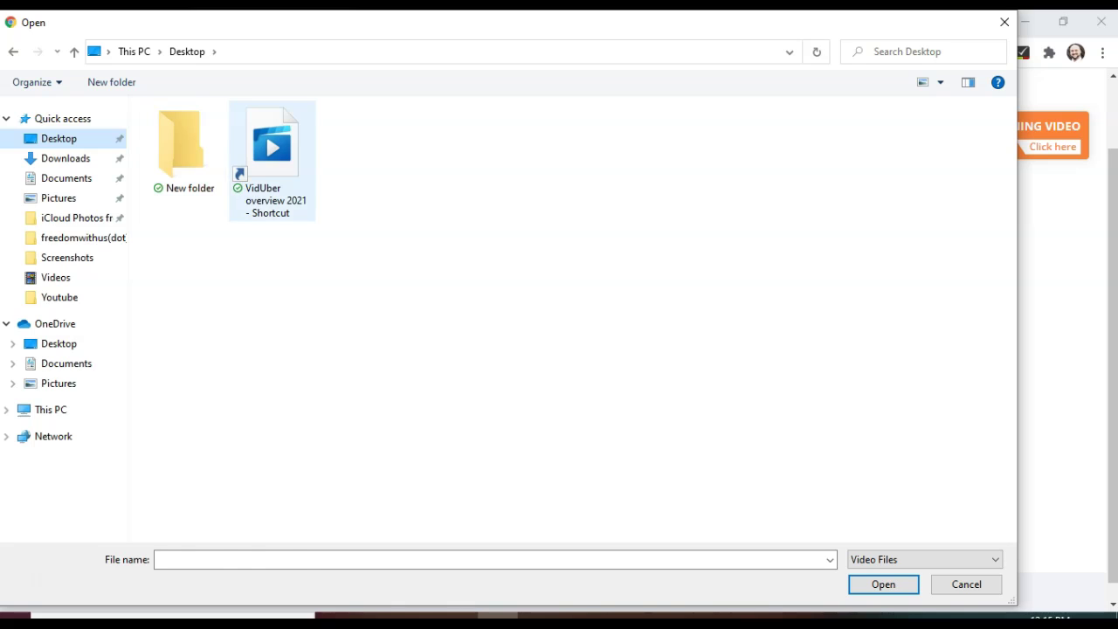
click(271, 148)
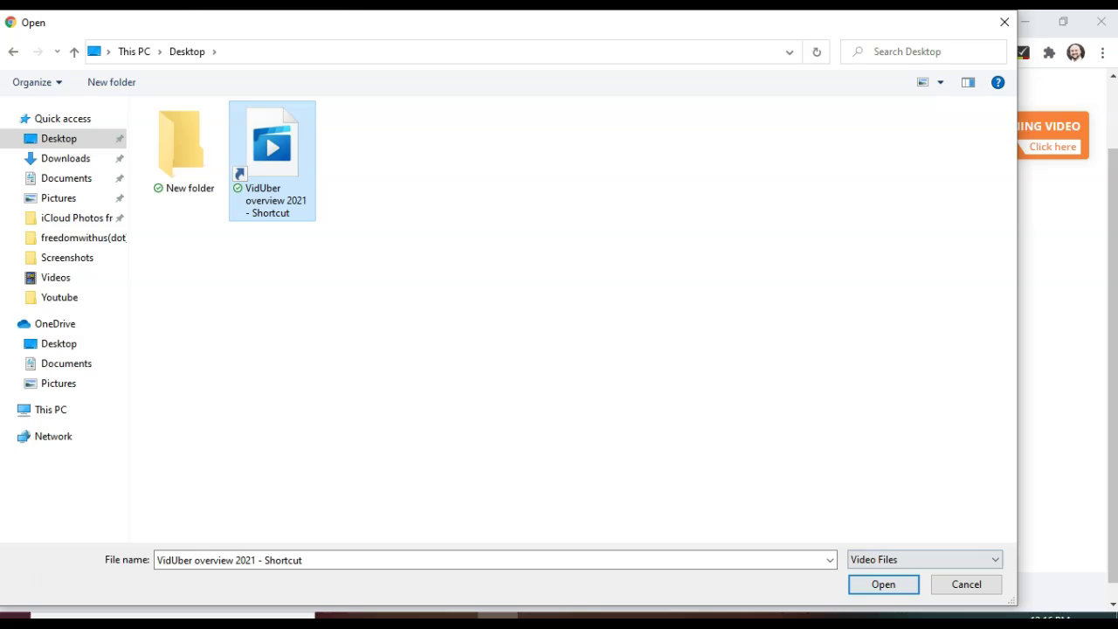
click(883, 584)
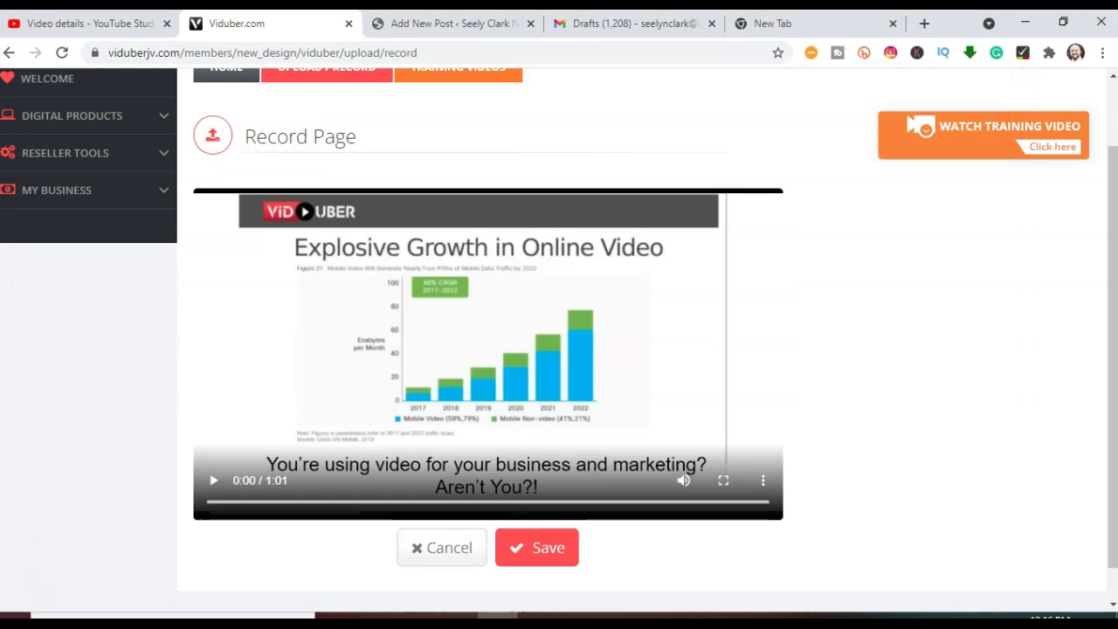
- Scroll down to the Upload Completed message and the empty video information form
scroll(559, 340, down, 1)
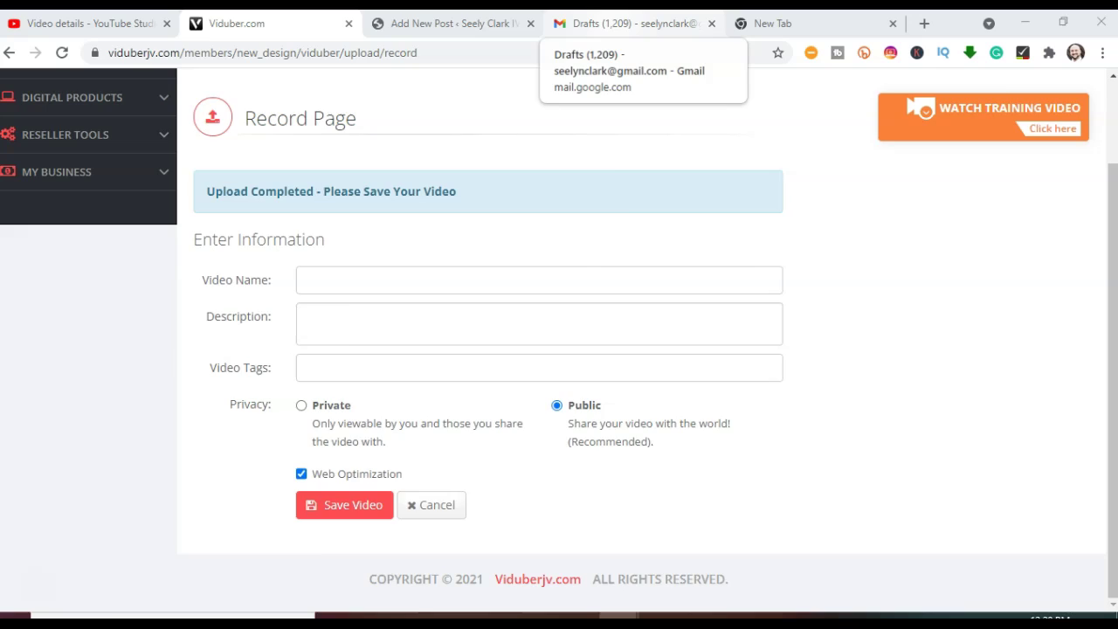
- Copy the draft title 'VidUber overview 2021' from Gmail into Video Name as plain text
click(628, 24)
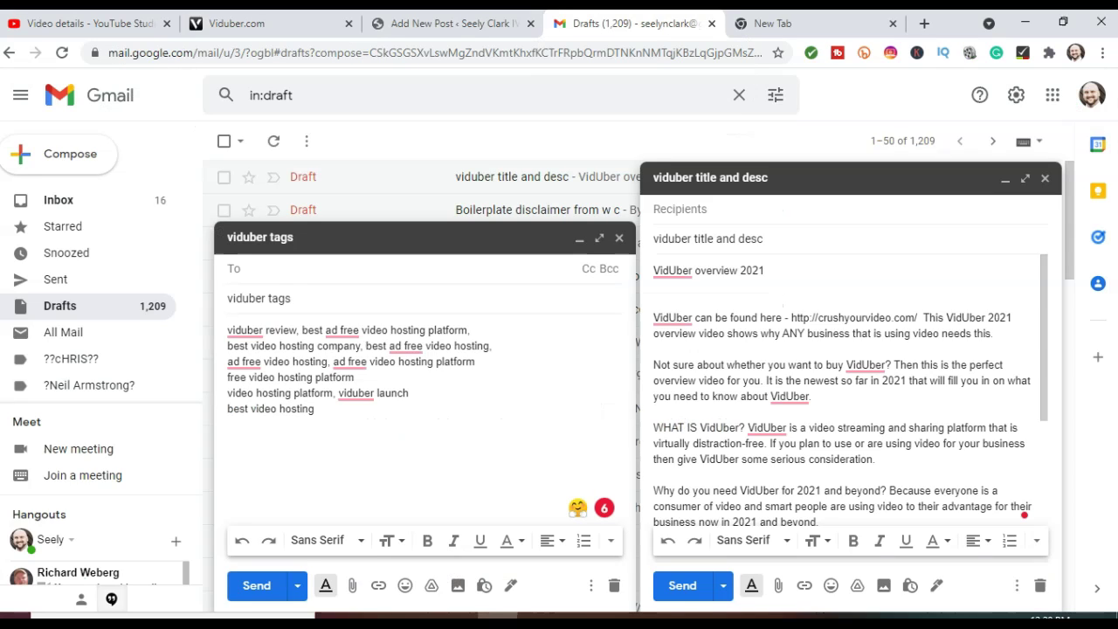
triple_click(673, 270)
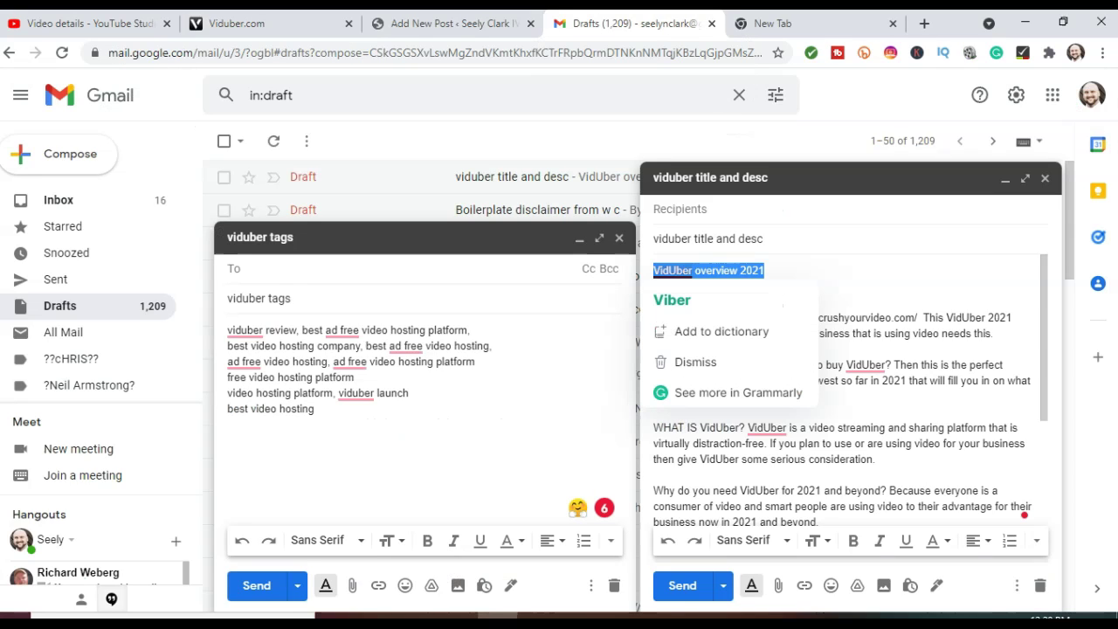
right_click(743, 276)
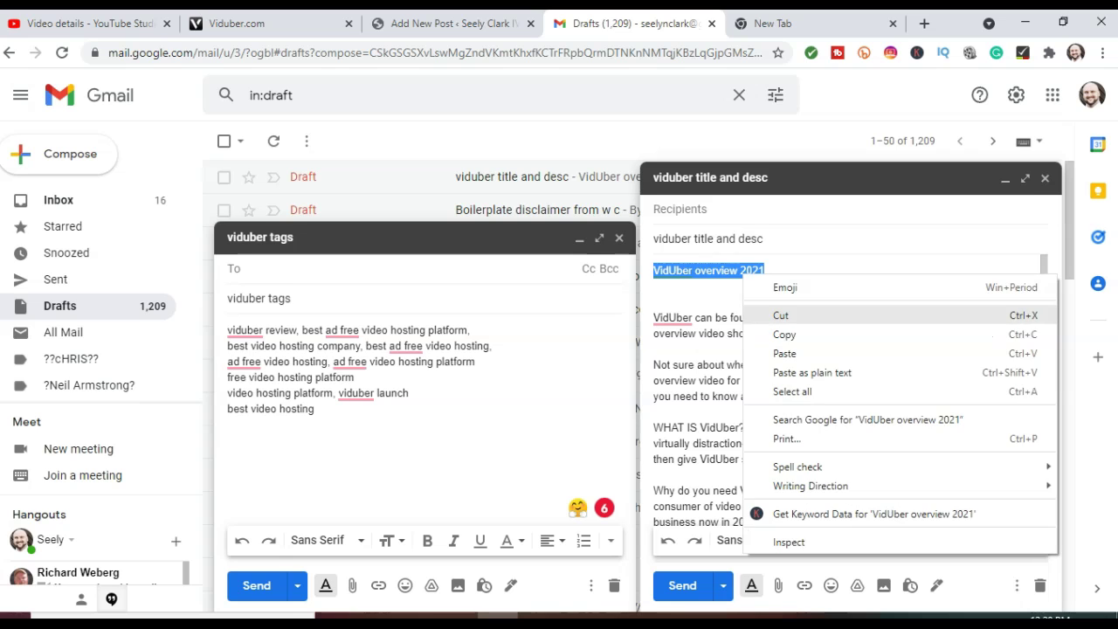
click(784, 334)
click(245, 23)
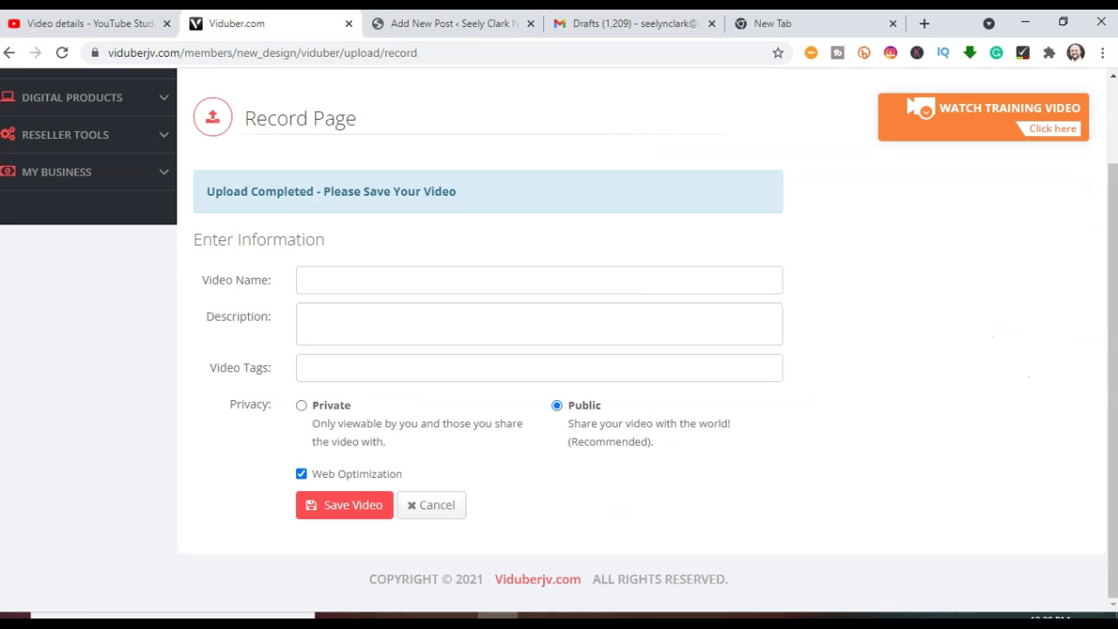
right_click(332, 284)
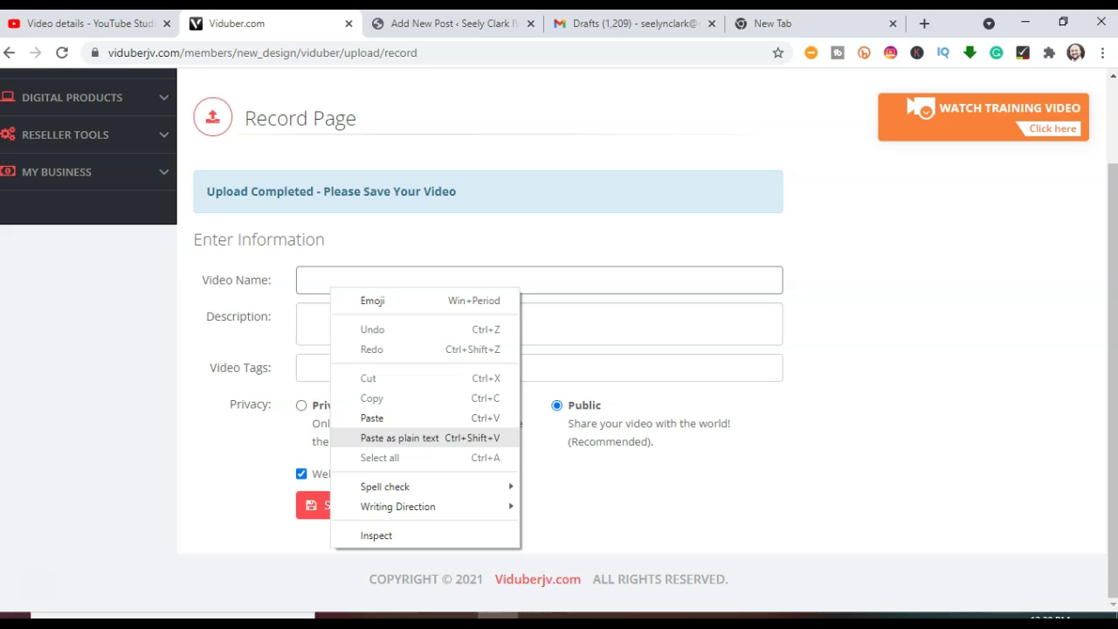
click(384, 438)
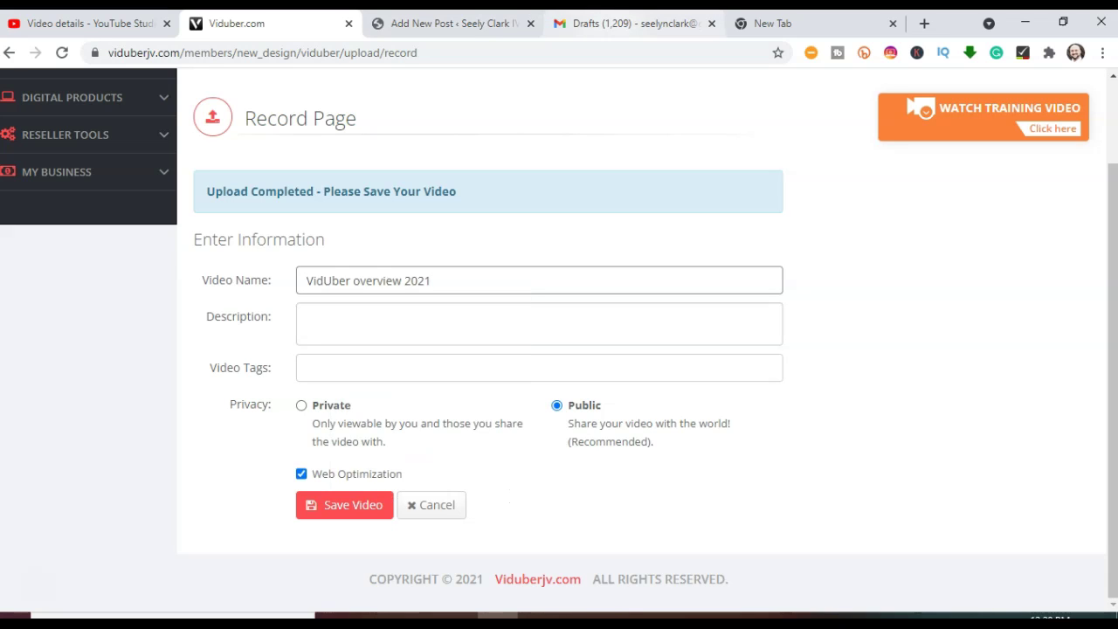
- Select and copy the entire description draft in Gmail
click(629, 24)
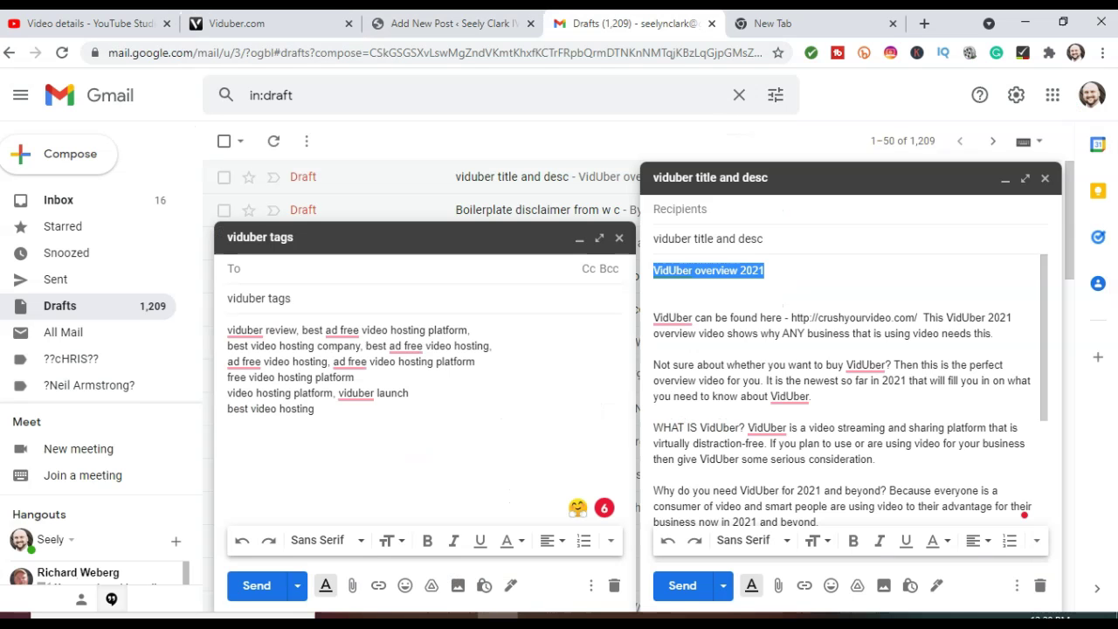
right_click(701, 465)
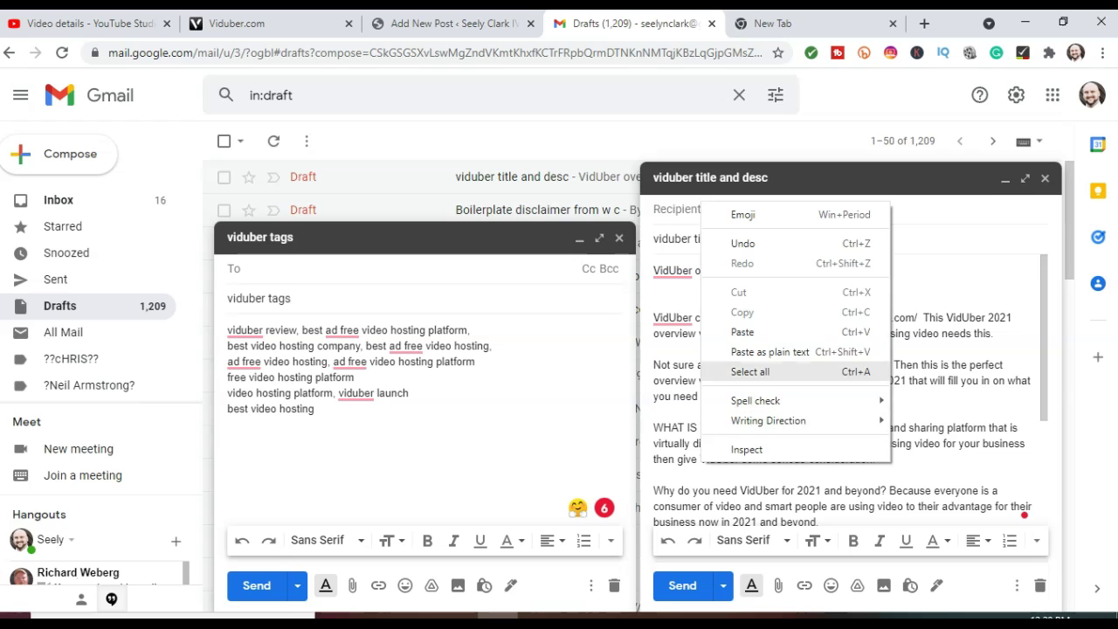
click(725, 370)
right_click(677, 378)
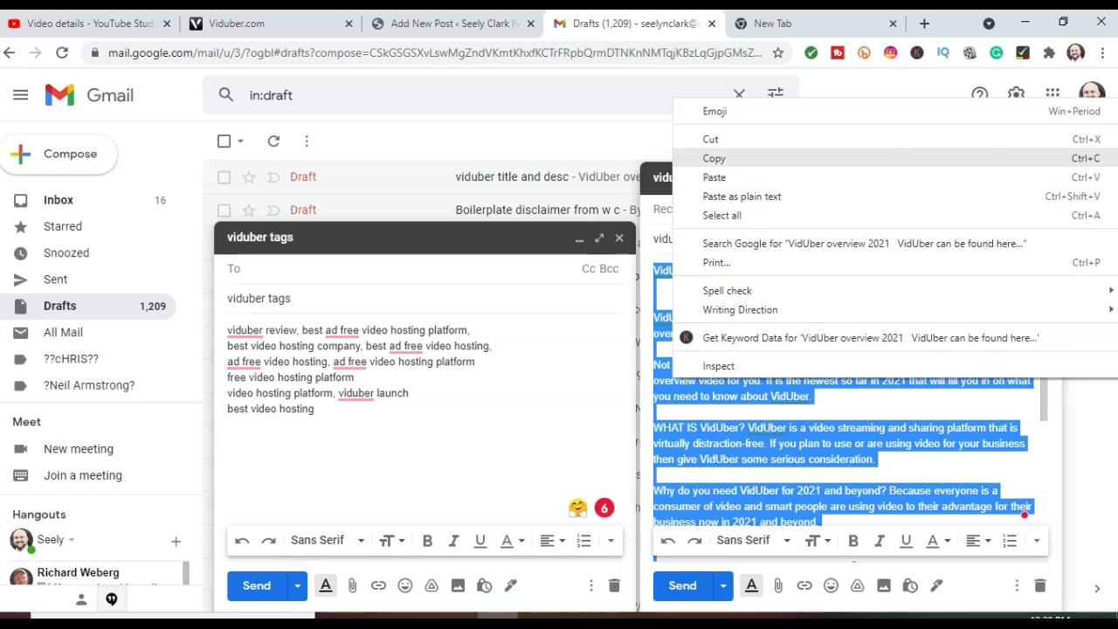
click(707, 157)
- Paste the copied description into the Description box as plain text
click(236, 24)
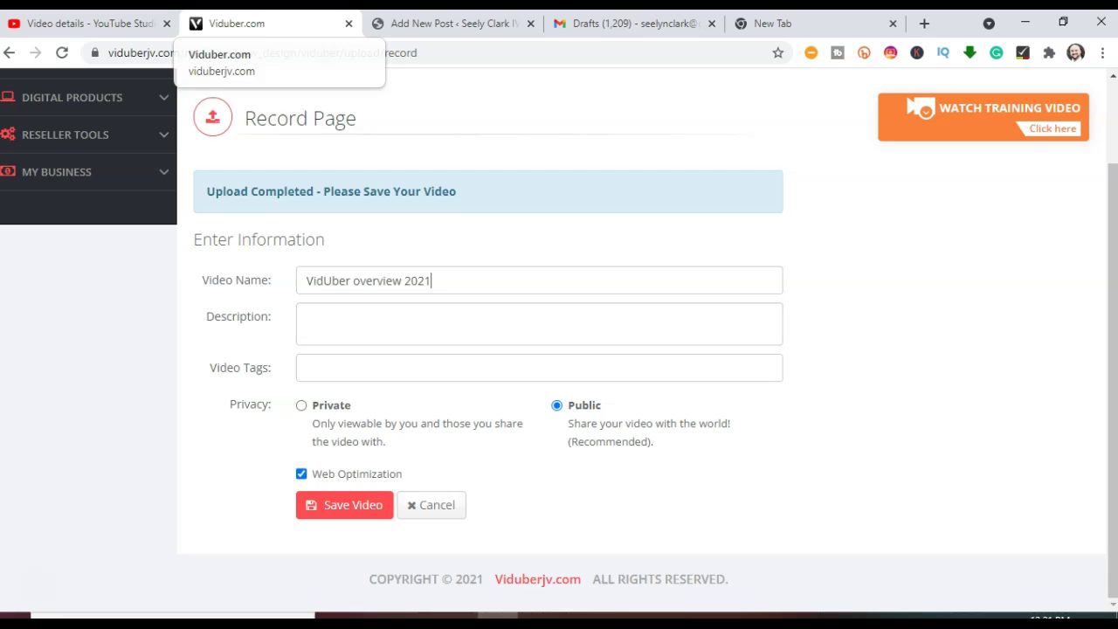
click(381, 326)
right_click(382, 326)
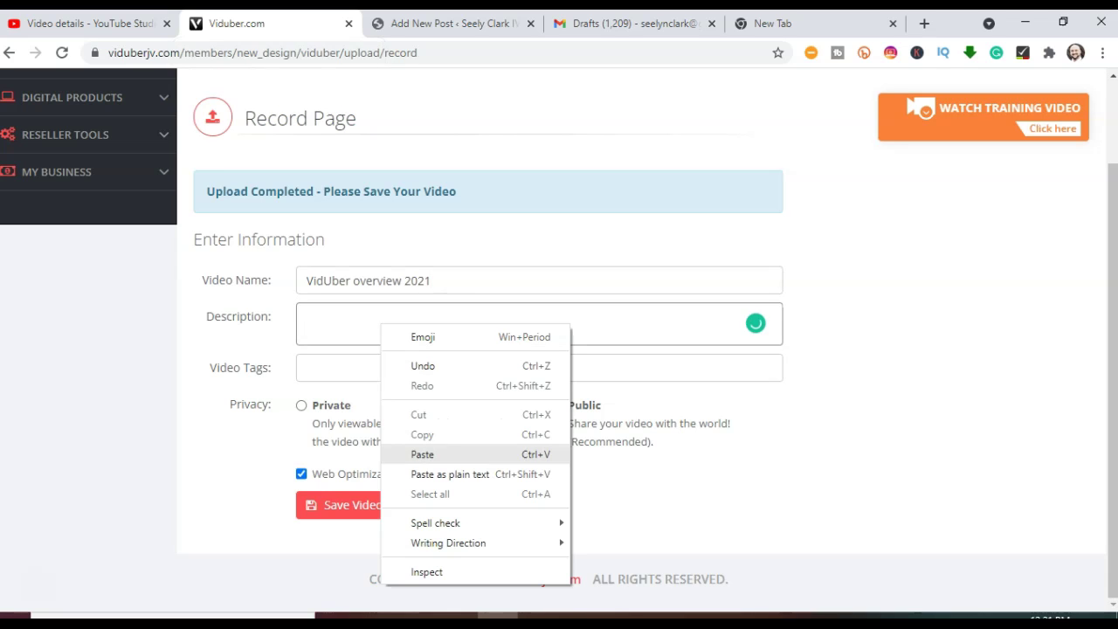
click(450, 473)
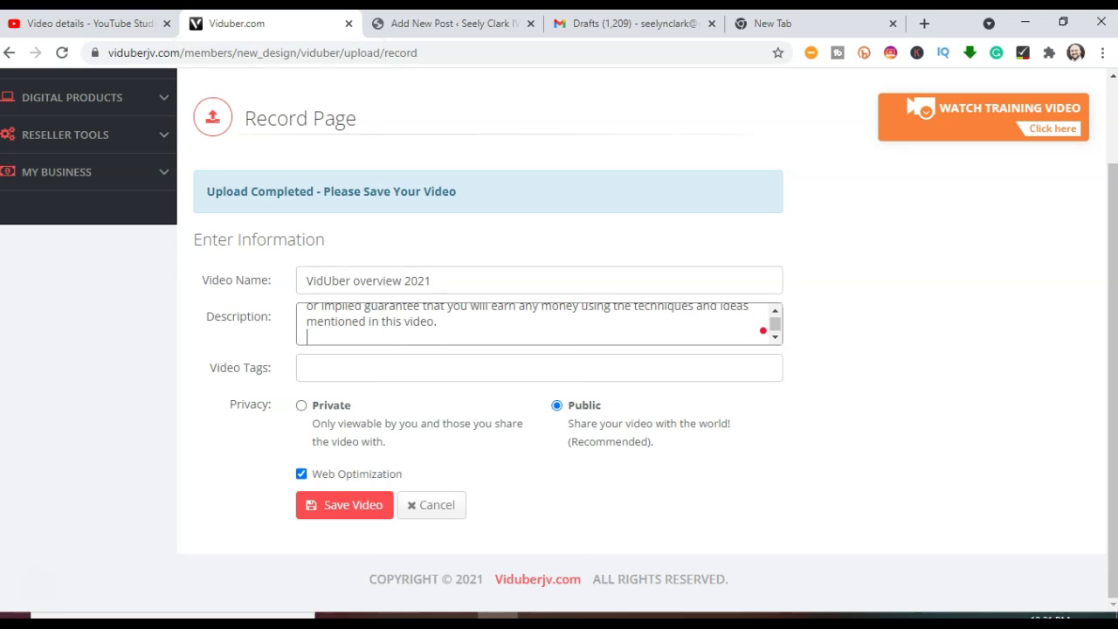
key(ctrl+Home)
scroll(538, 324, down, 5)
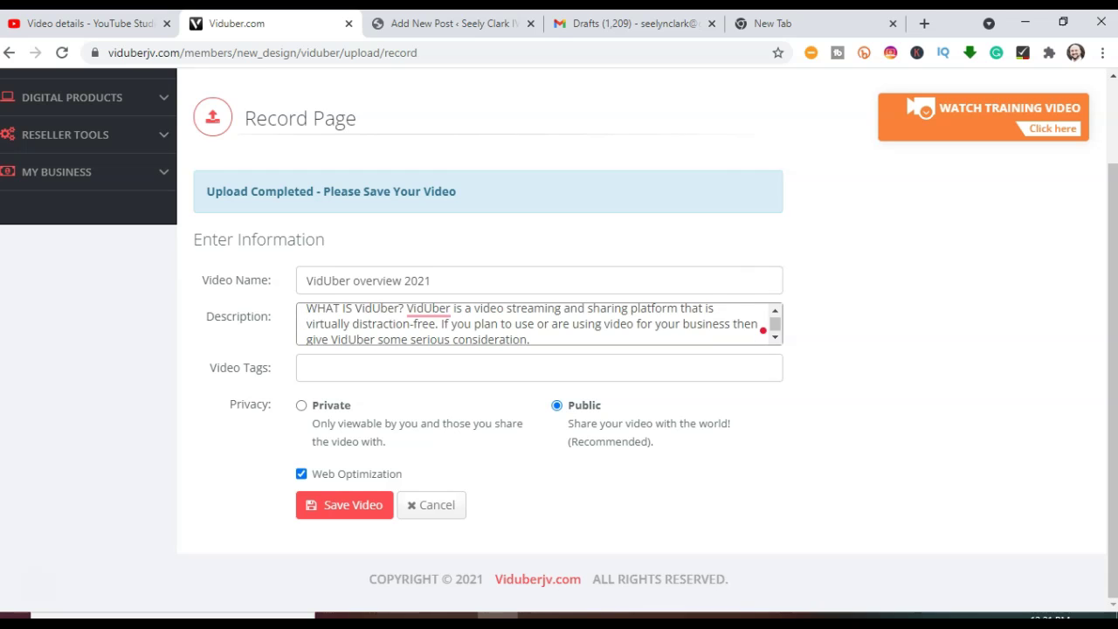
scroll(762, 330, down, 10)
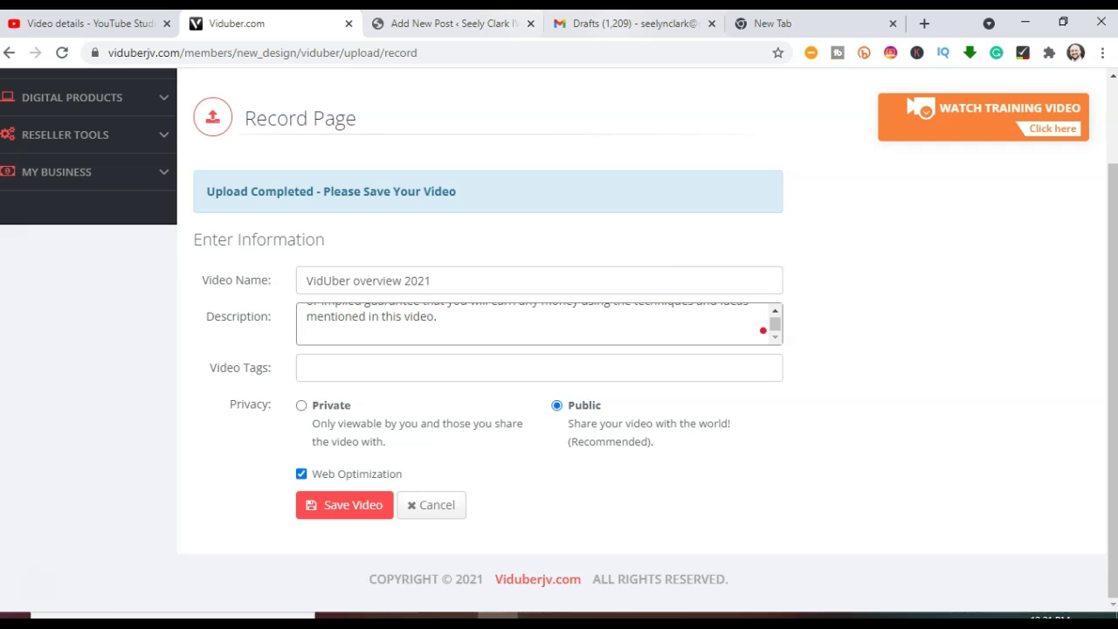
- Copy the tags list from the Gmail draft and paste it into Video Tags as plain text
key(ctrl+4)
click(1024, 514)
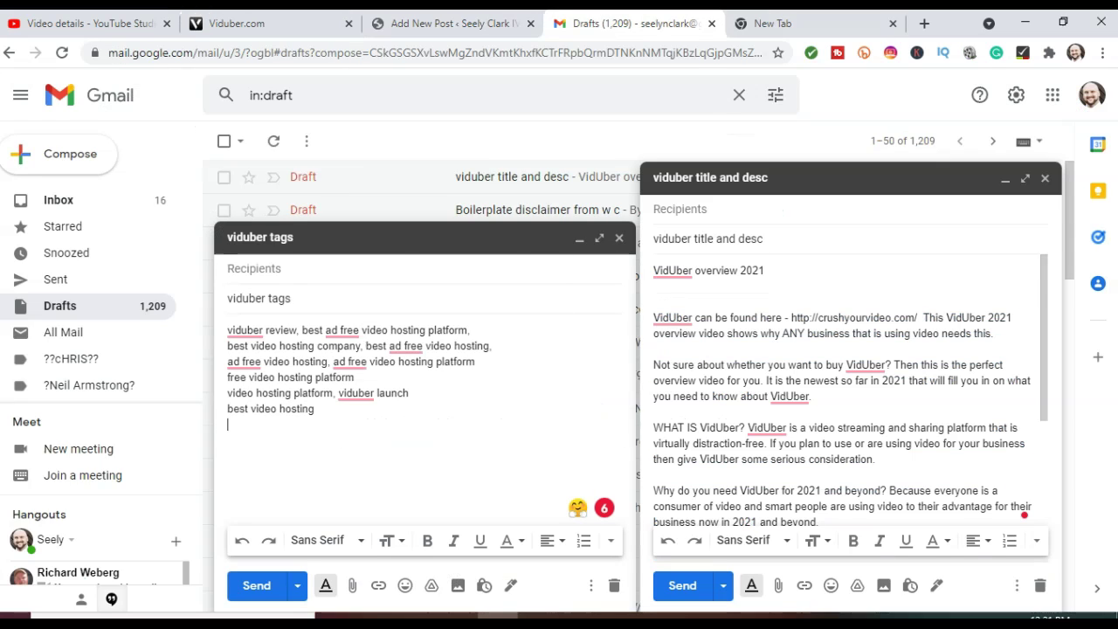
right_click(372, 420)
click(433, 327)
right_click(384, 382)
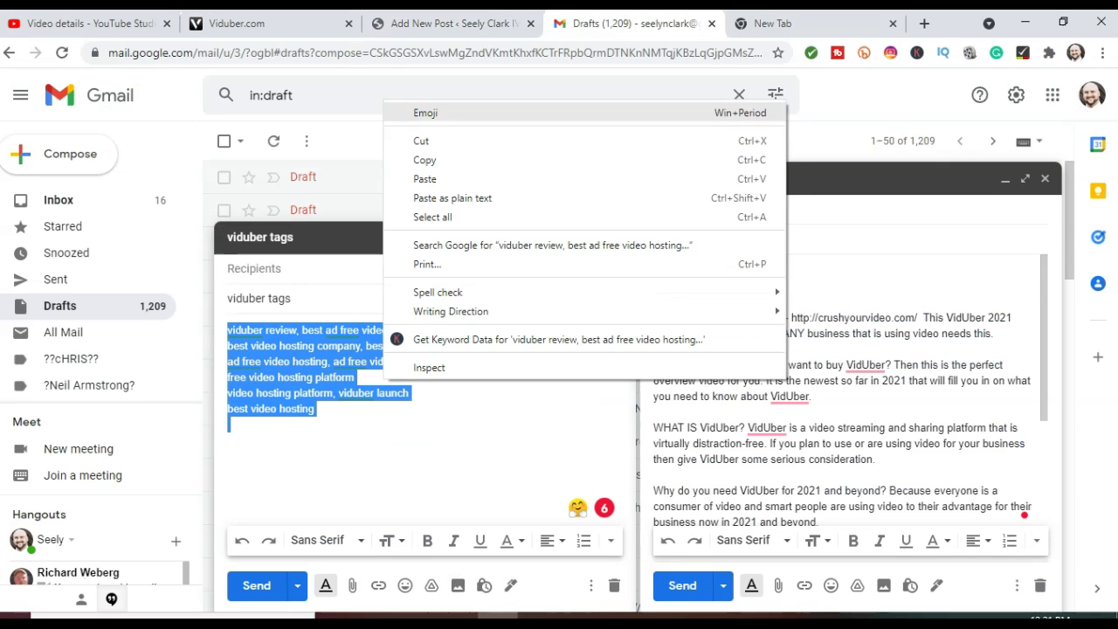
click(424, 160)
click(262, 24)
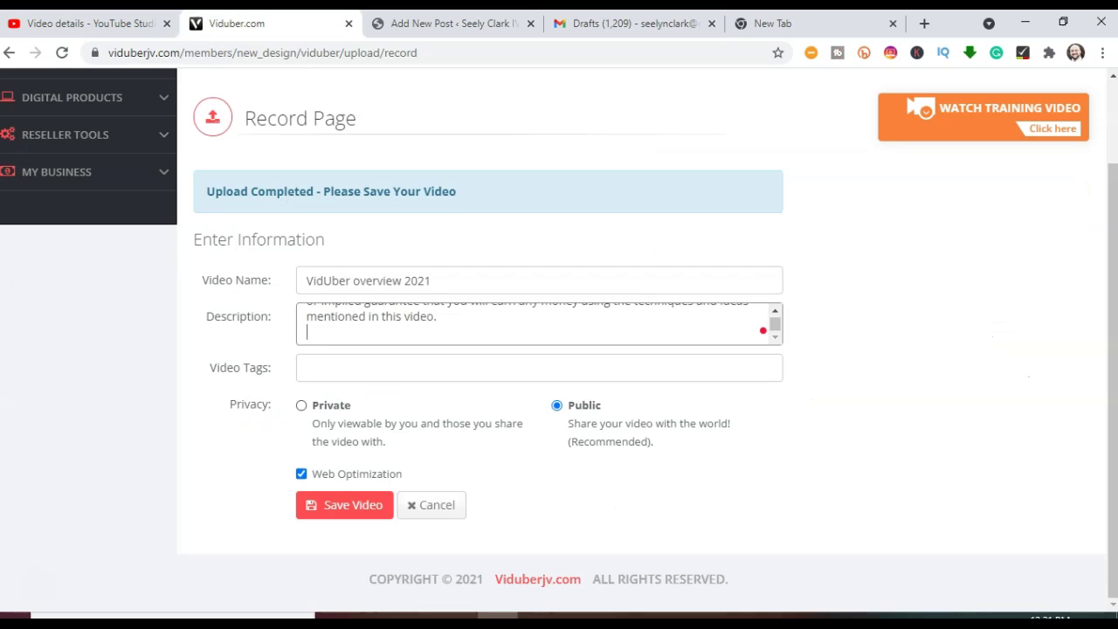
click(374, 368)
right_click(374, 367)
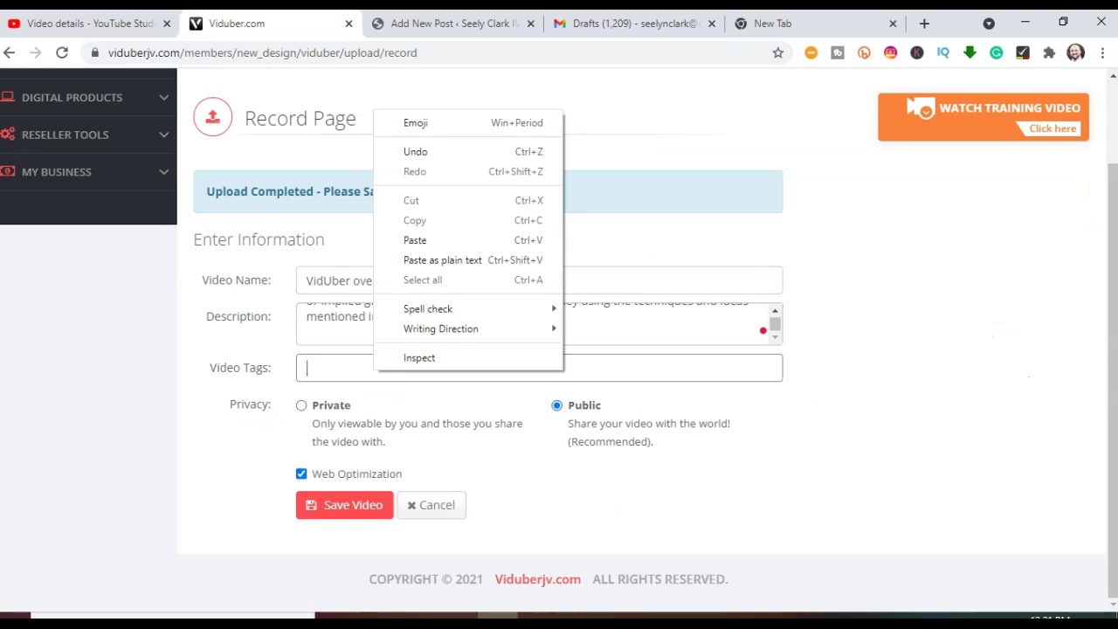
click(442, 260)
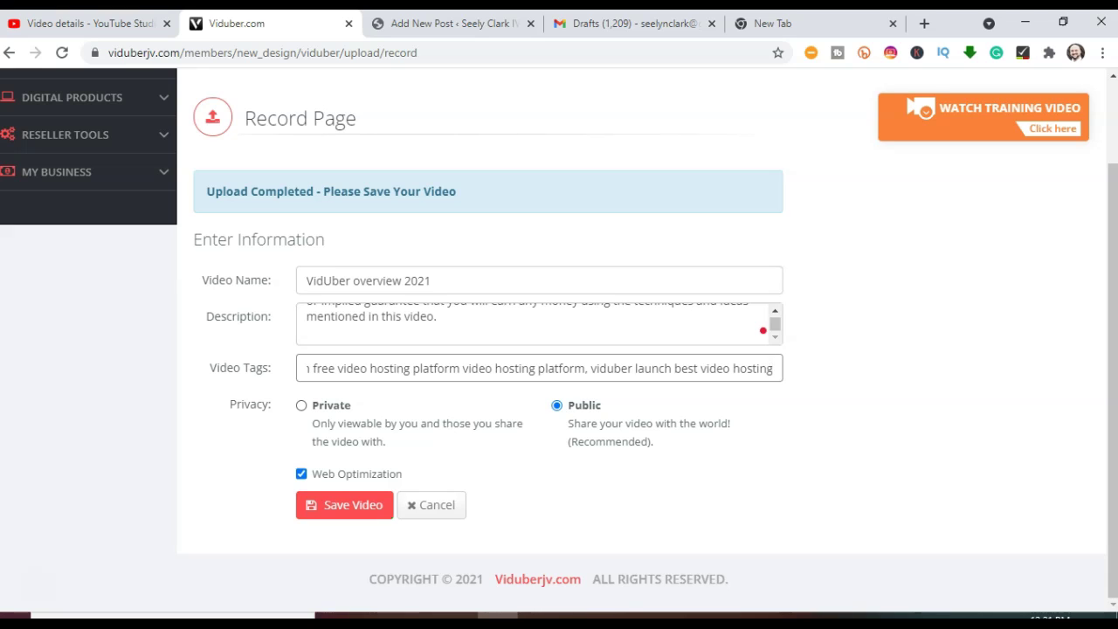
- Save the video and check that the Home page lists two VidUber overview 2021 videos
click(344, 505)
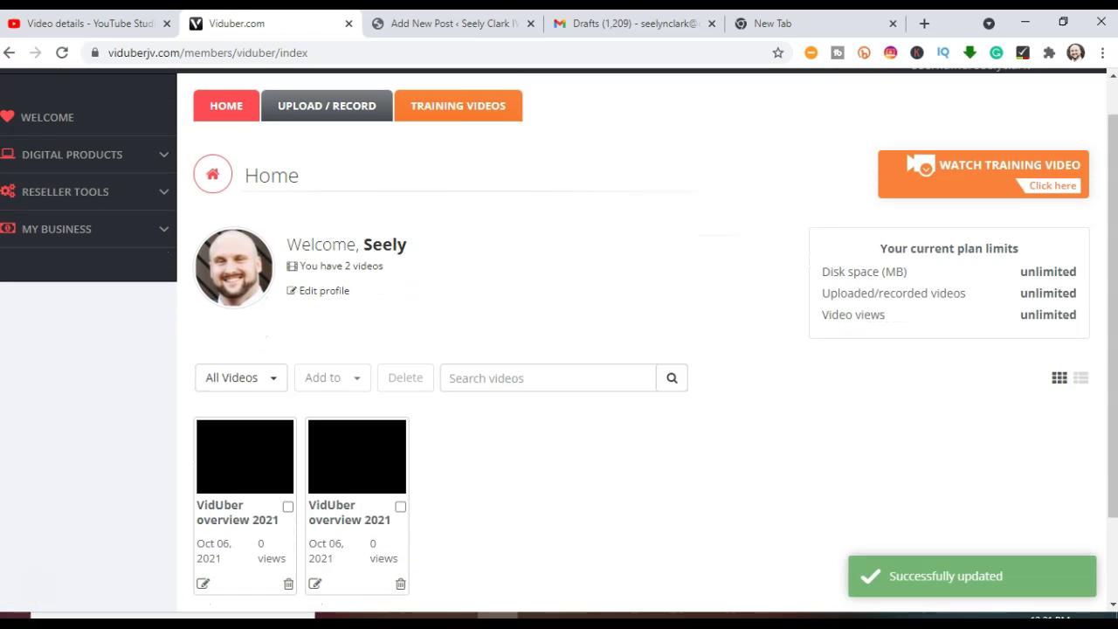
scroll(559, 350, down, 1)
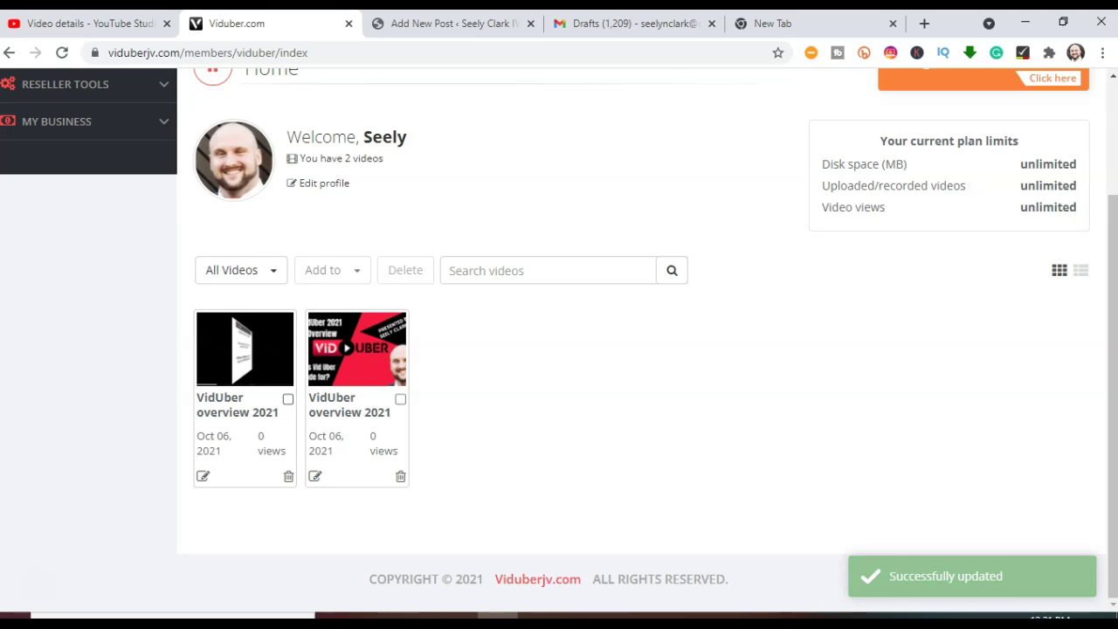
mouse_move(357, 349)
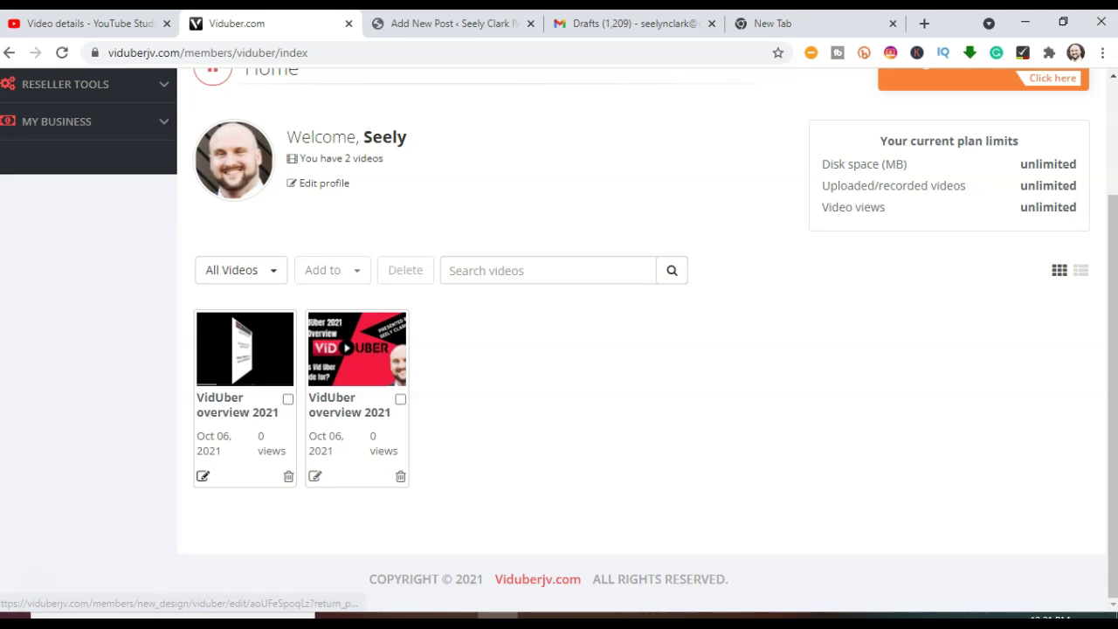
- Edit the first video and upload the VidUber overview 2021 image from Downloads as its thumbnail
click(203, 476)
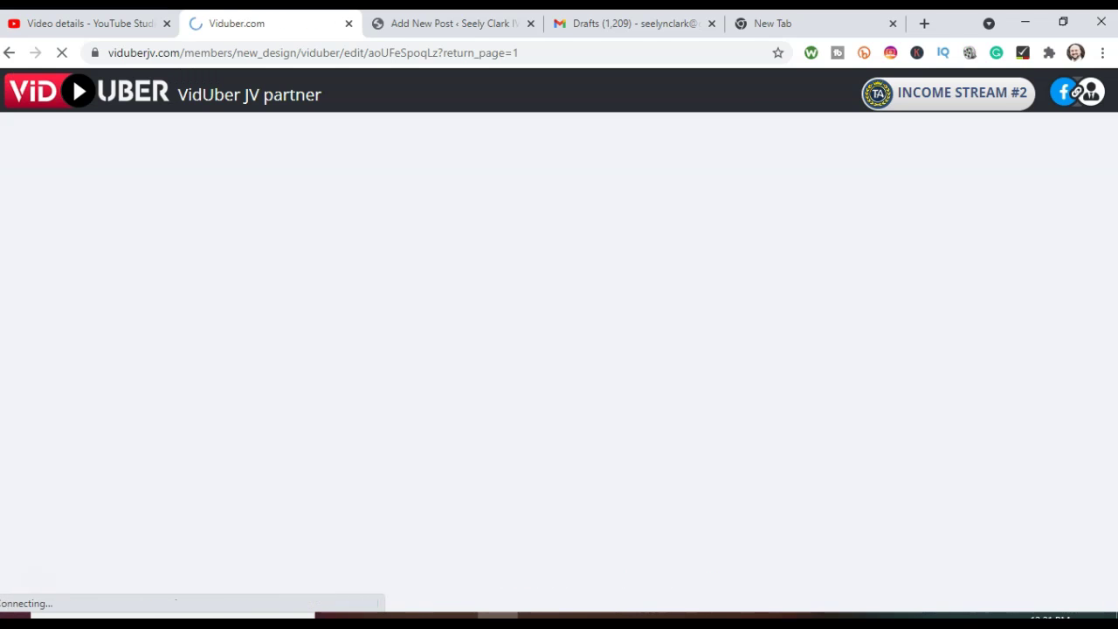
scroll(559, 341, down, 1)
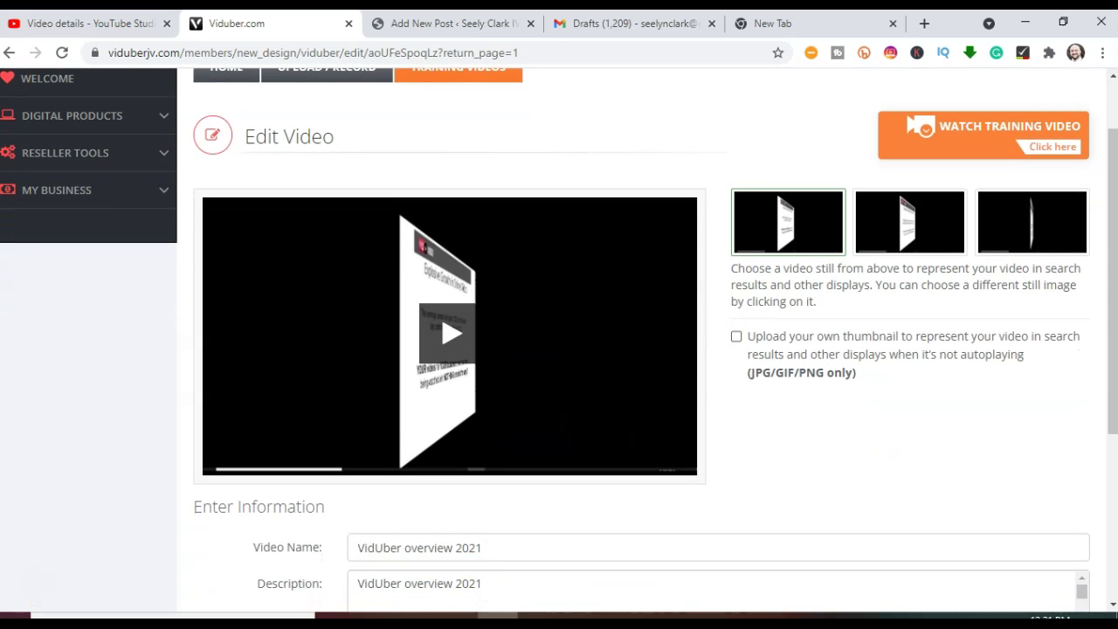
click(736, 336)
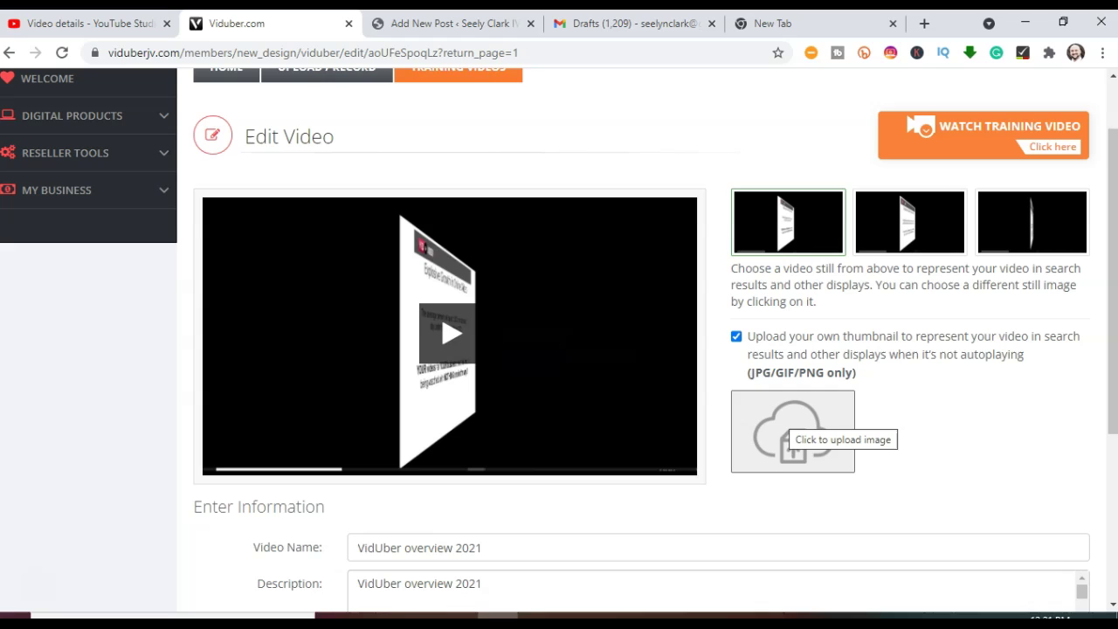
click(794, 441)
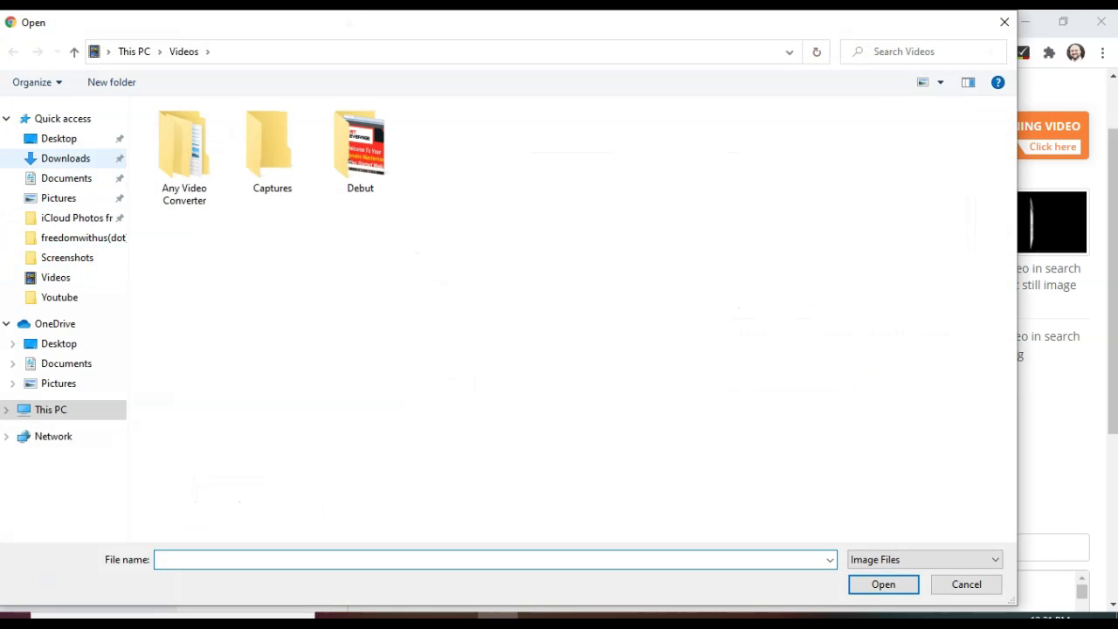
click(65, 158)
scroll(660, 358, down, 20)
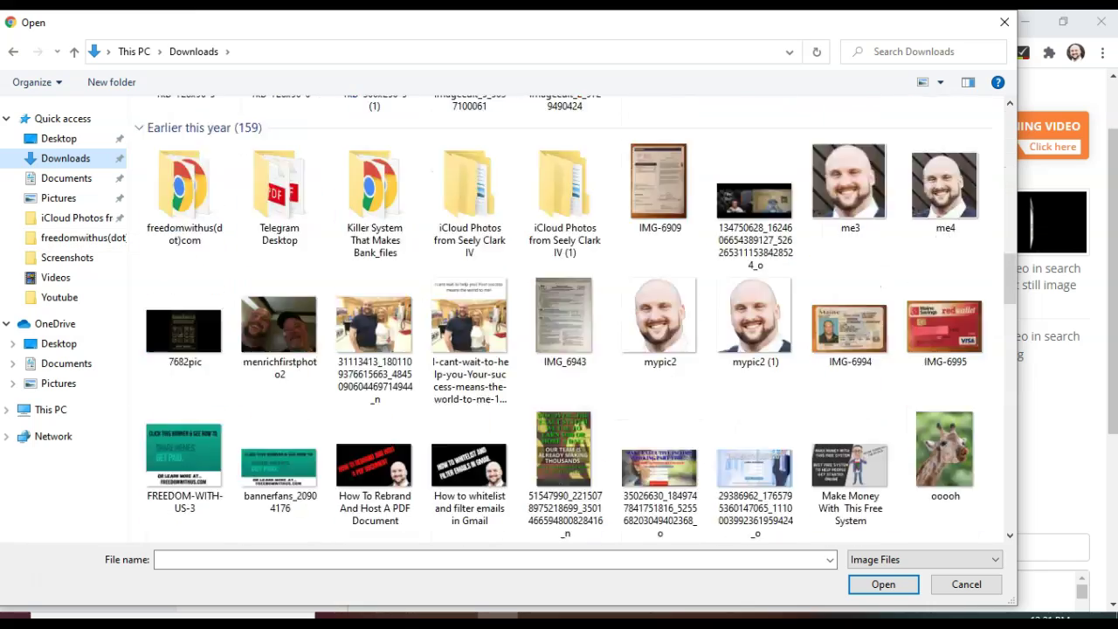
scroll(660, 358, down, 5)
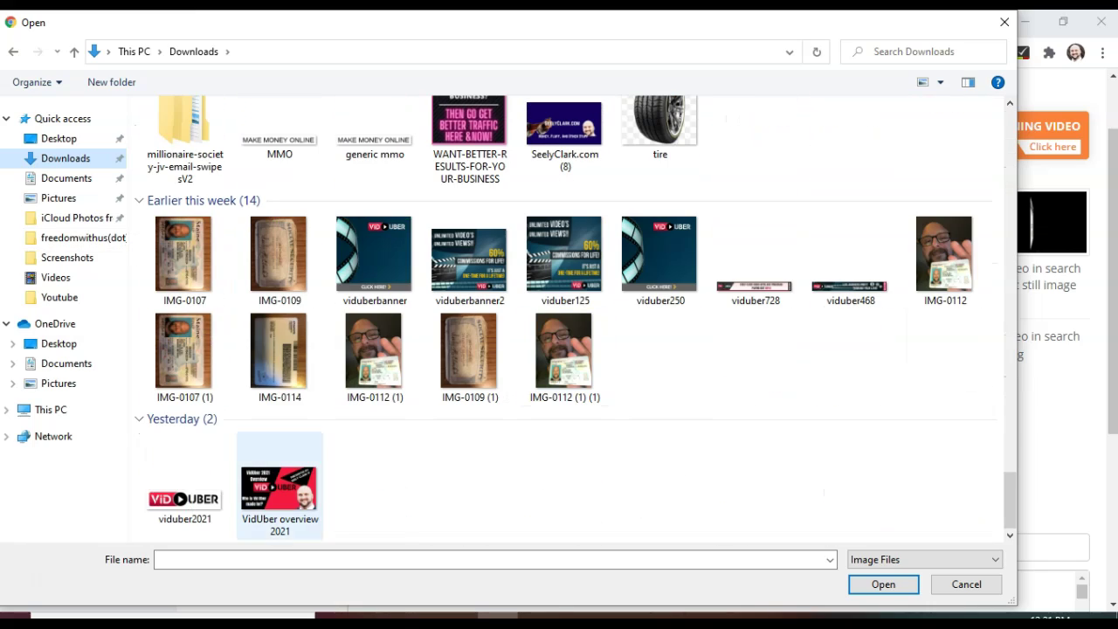
click(279, 489)
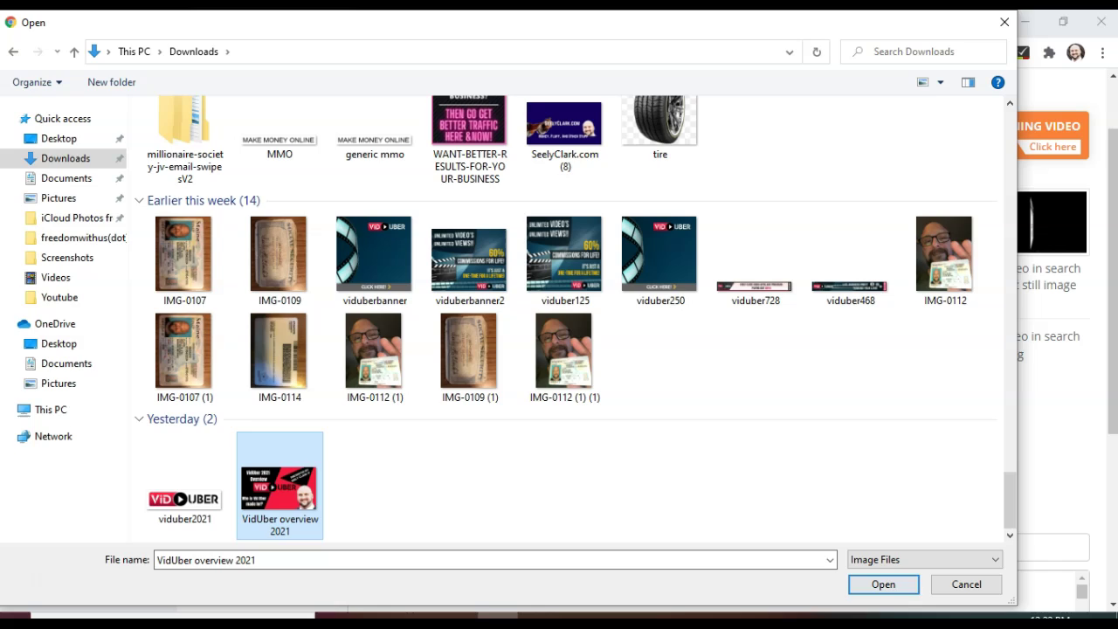
key(Return)
scroll(642, 340, down, 3)
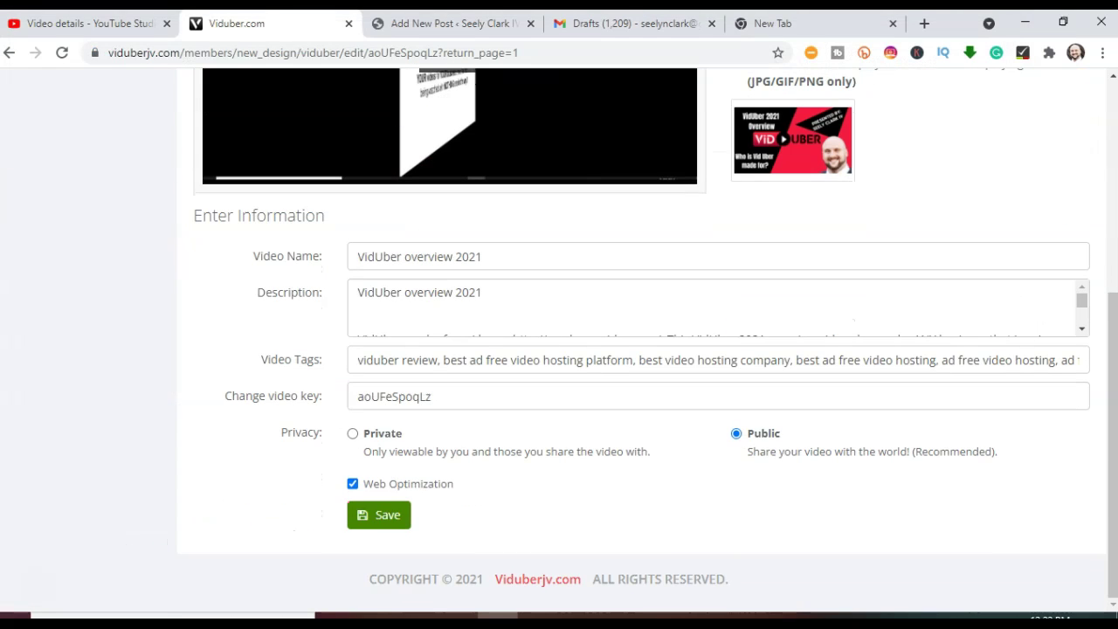
- Save the edited video with its new custom thumbnail
click(378, 515)
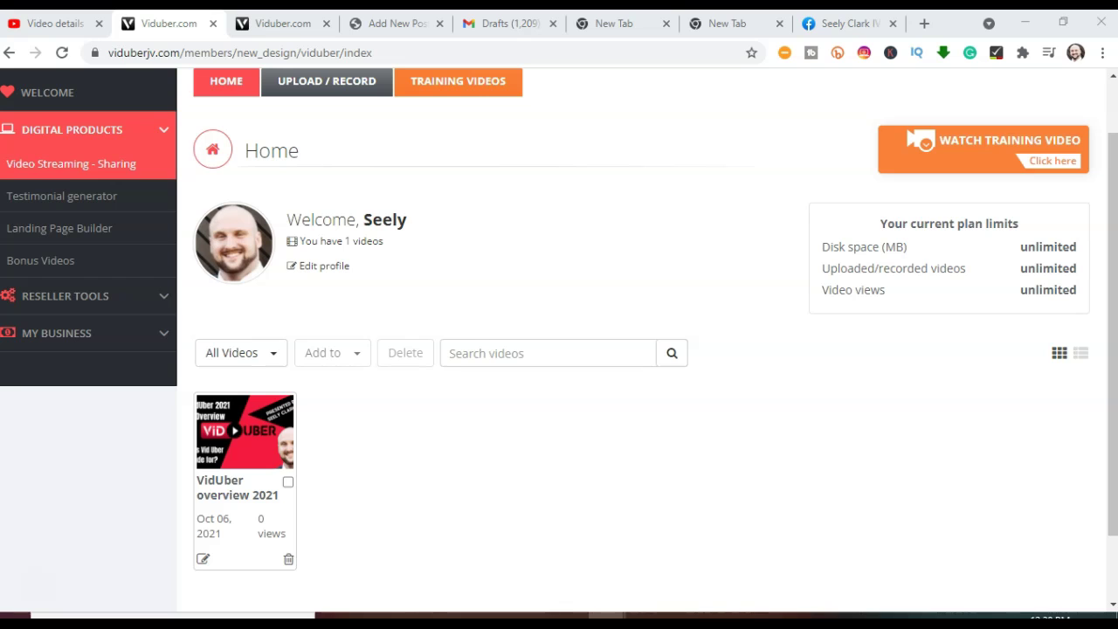
- Open the video's watch page and reveal its Embed panel with the 480 × 360 iframe code
click(245, 431)
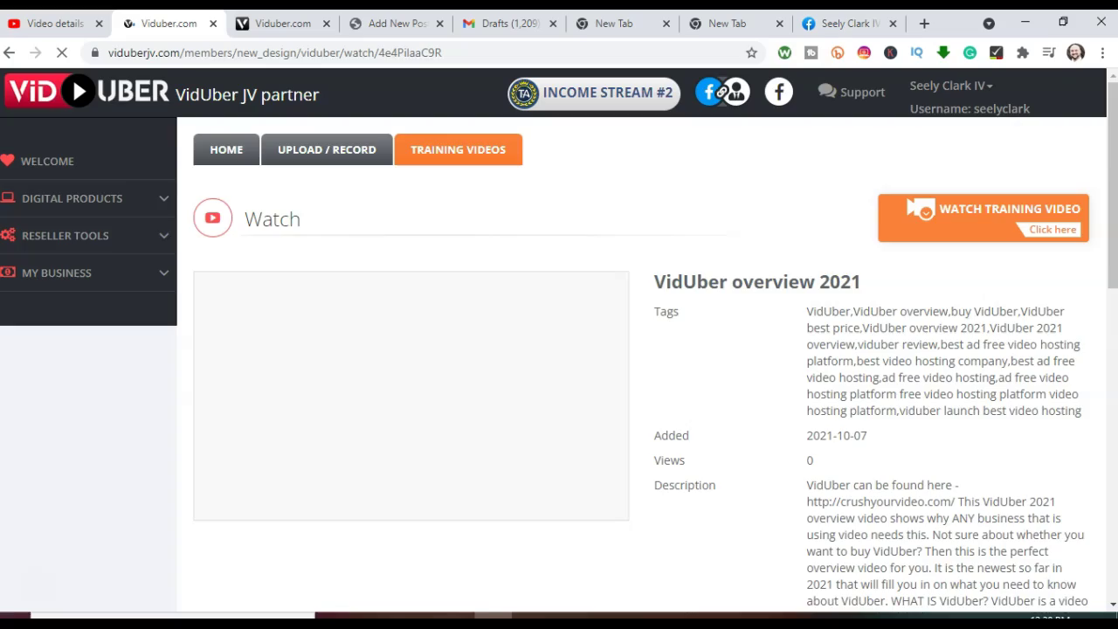
scroll(559, 341, down, 3)
scroll(559, 340, down, 4)
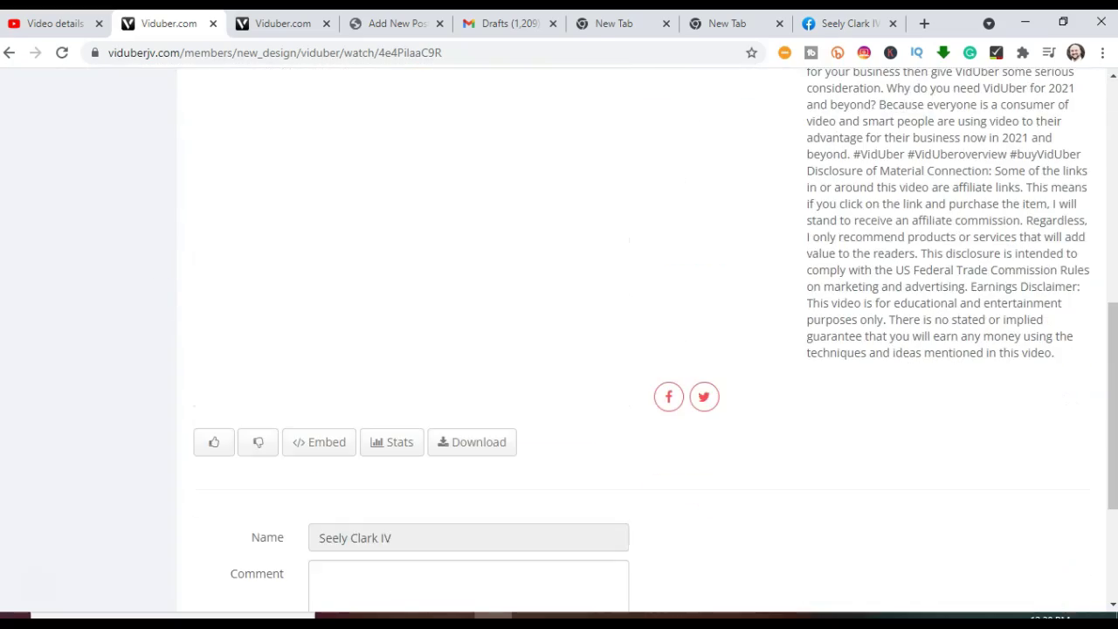
scroll(559, 341, up, 3)
scroll(559, 341, down, 5)
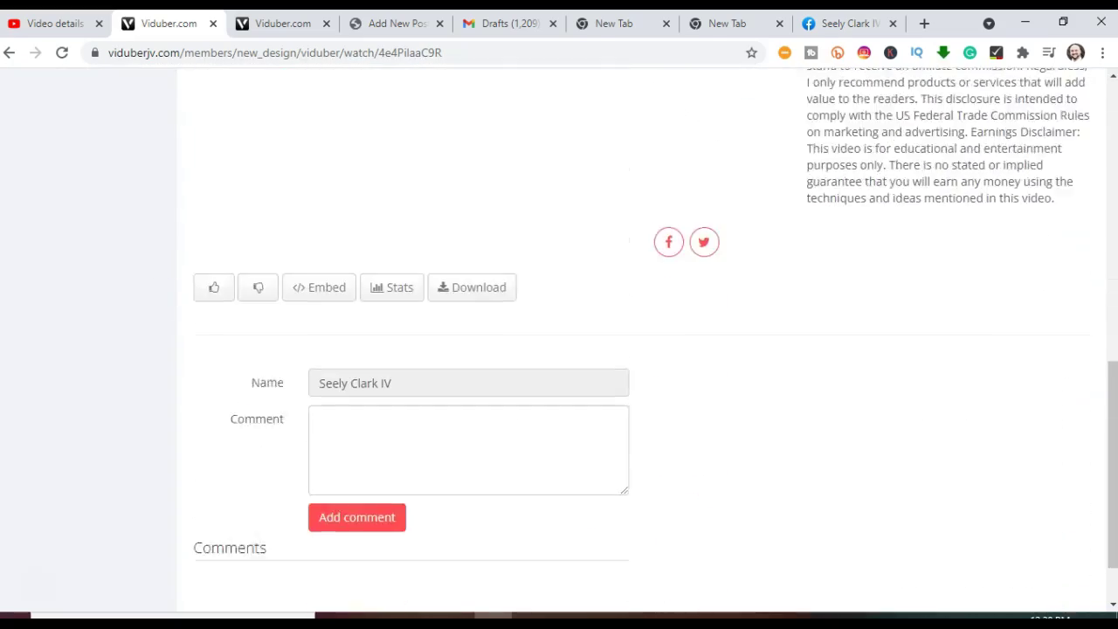
scroll(559, 341, up, 7)
scroll(559, 340, up, 2)
scroll(559, 341, down, 8)
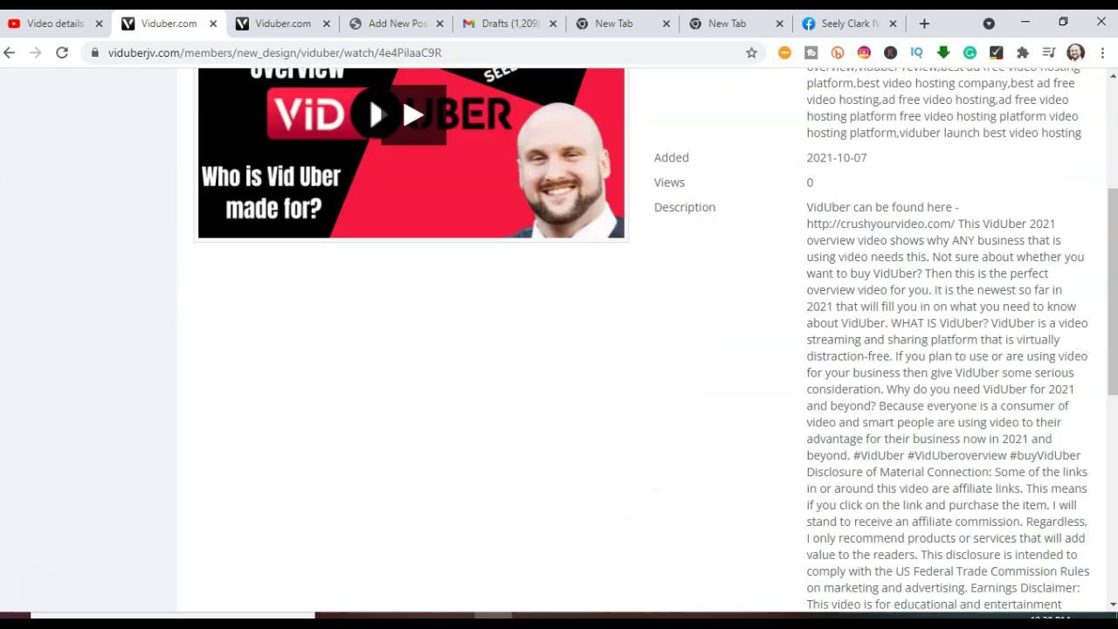
click(318, 359)
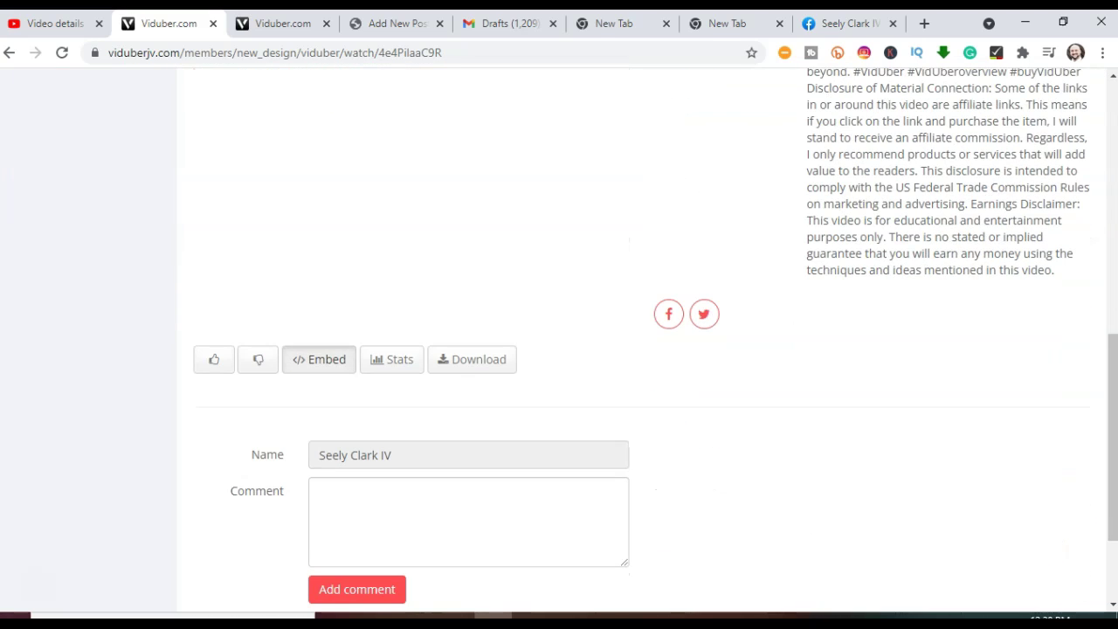
scroll(559, 341, down, 2)
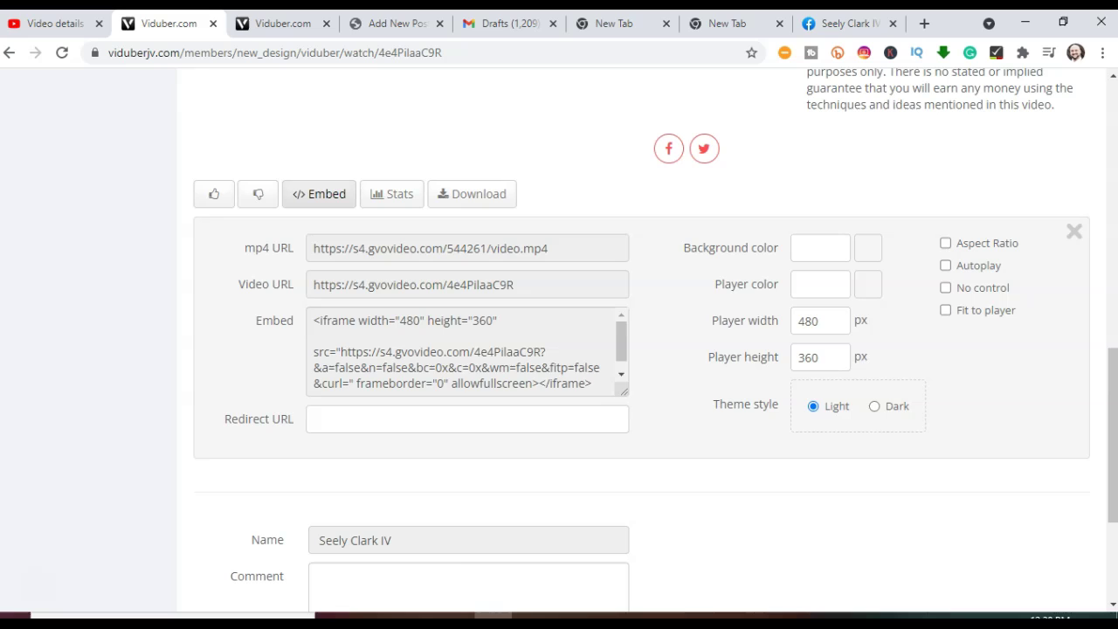
- Select all of the iframe embed code and copy it
right_click(460, 400)
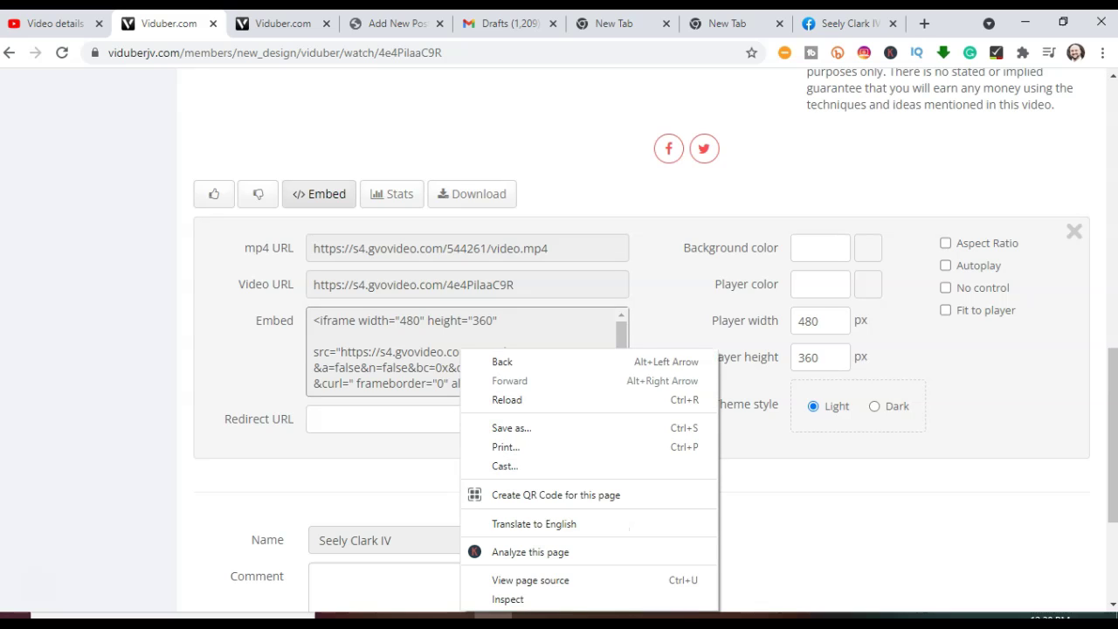
key(Escape)
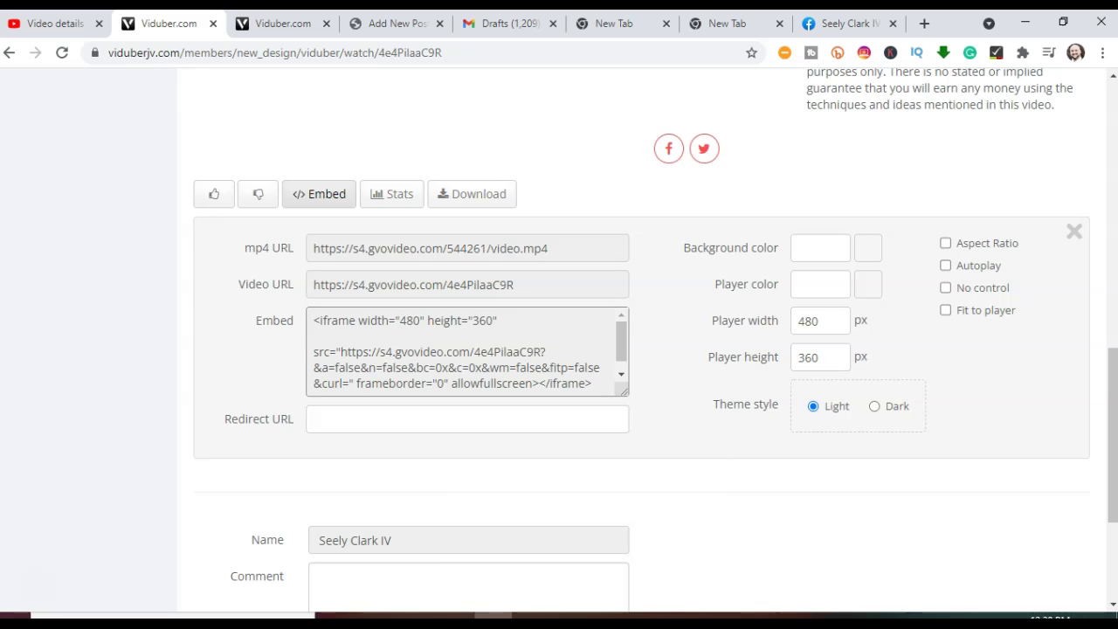
key(ctrl+a)
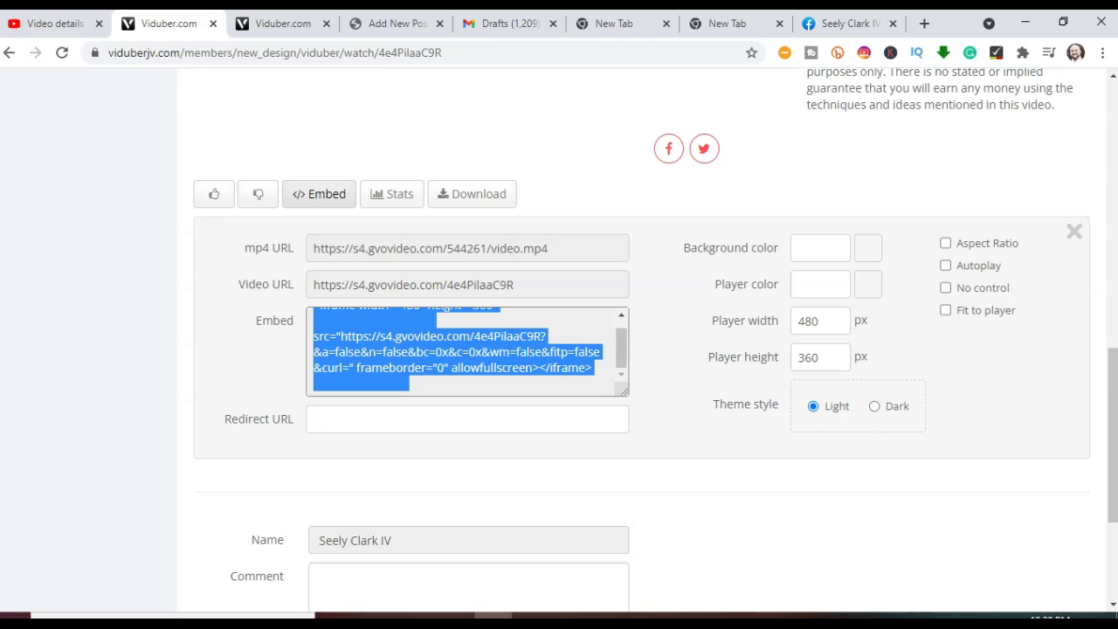
scroll(467, 351, up, 1)
right_click(545, 377)
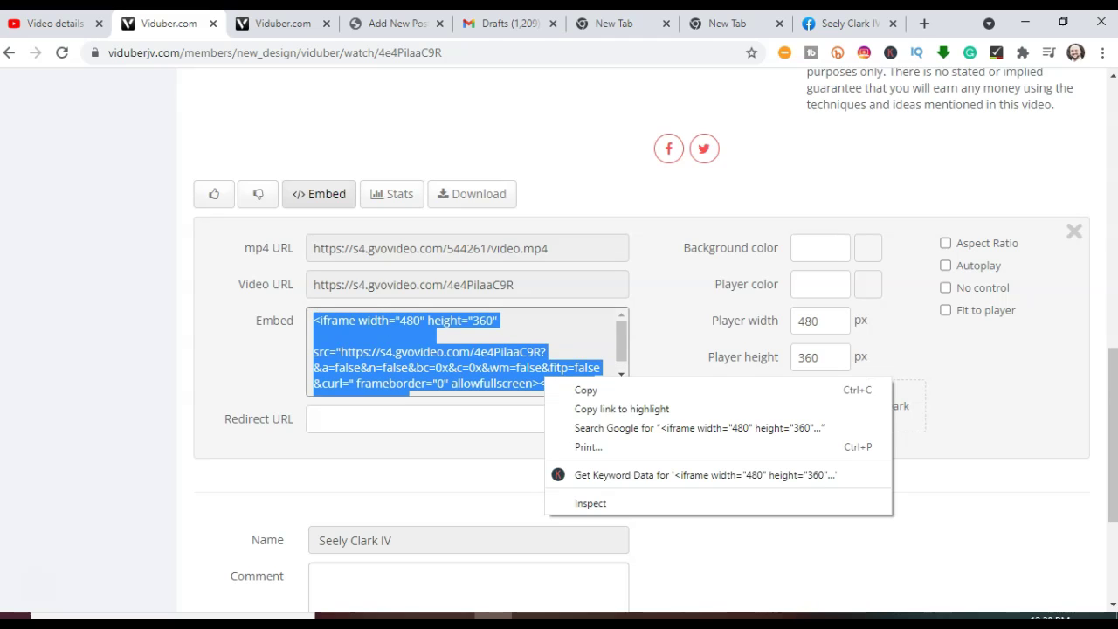
click(594, 388)
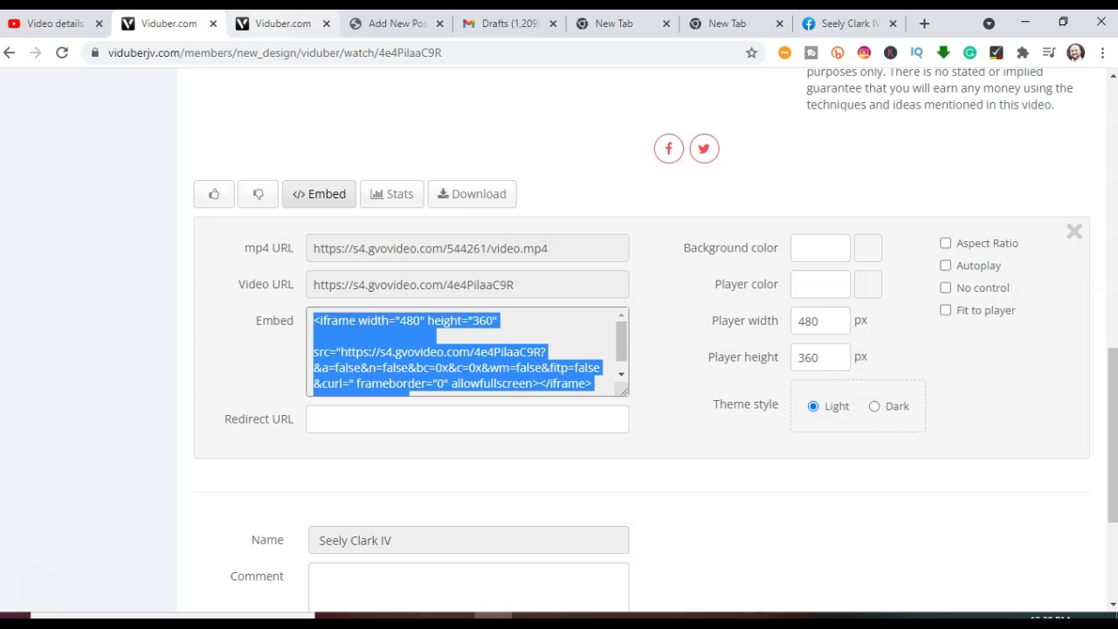
- Paste the iframe embed code below the opening paragraph of the WordPress post via the Text view
click(392, 23)
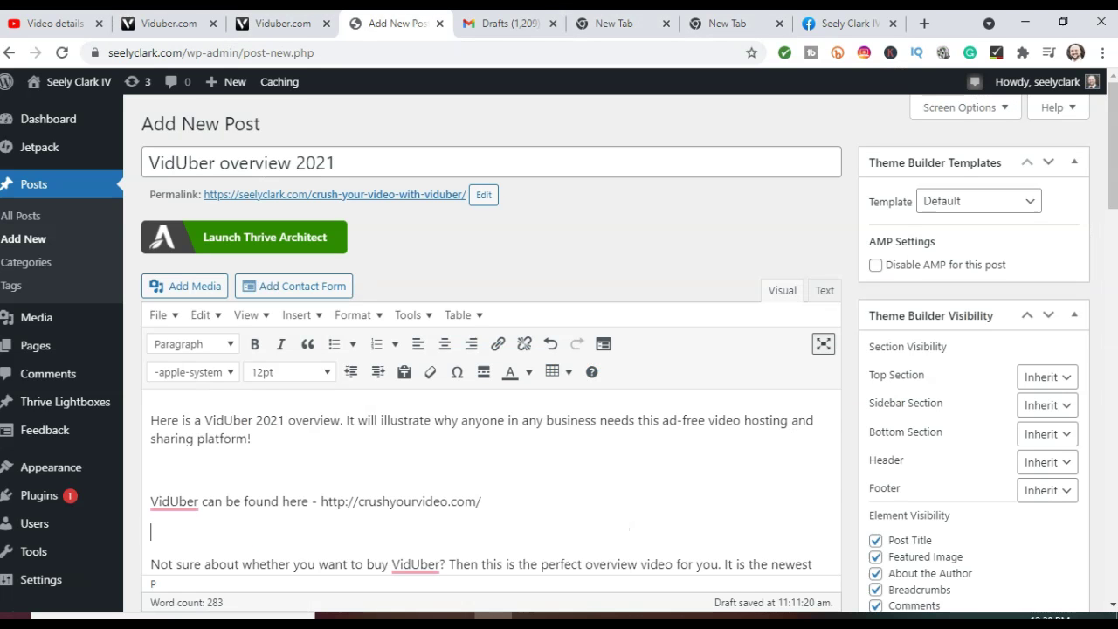
click(151, 469)
click(824, 290)
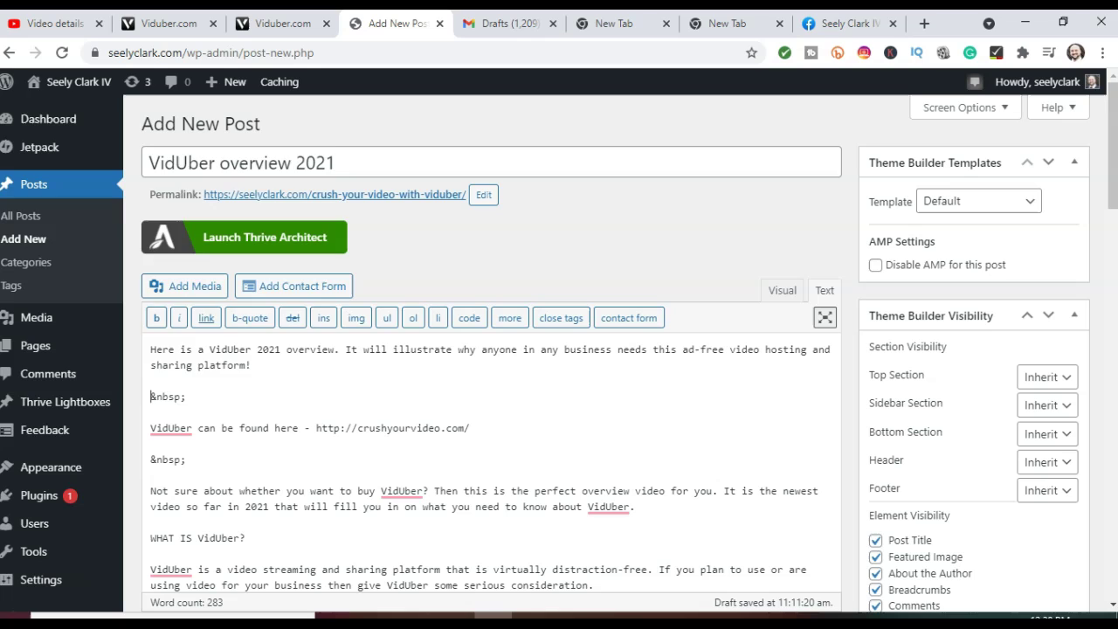
right_click(151, 141)
click(219, 289)
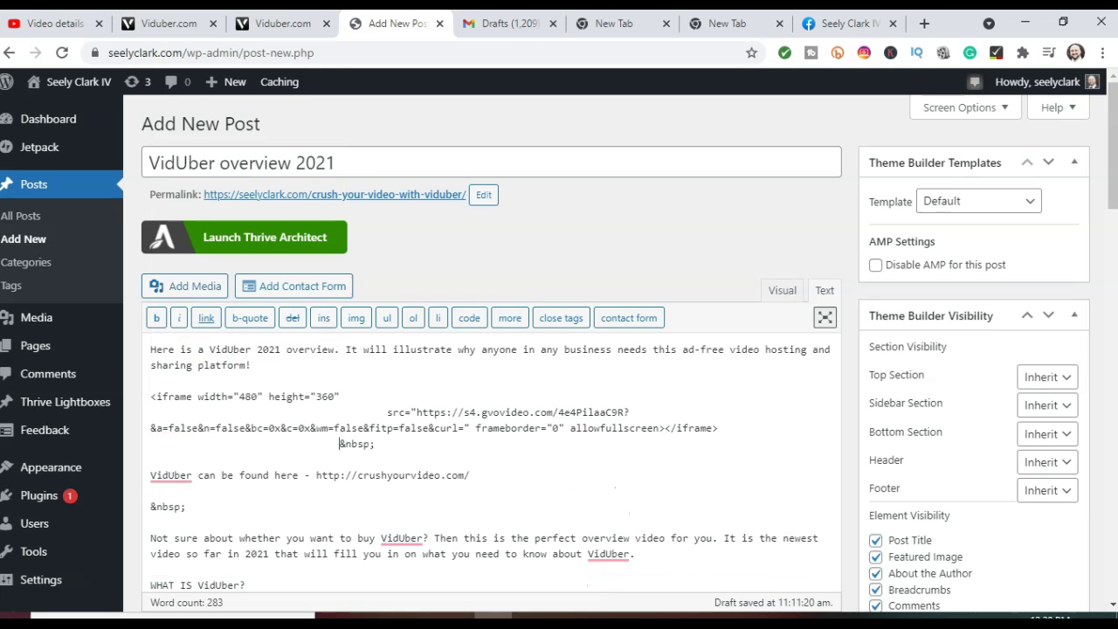
click(781, 290)
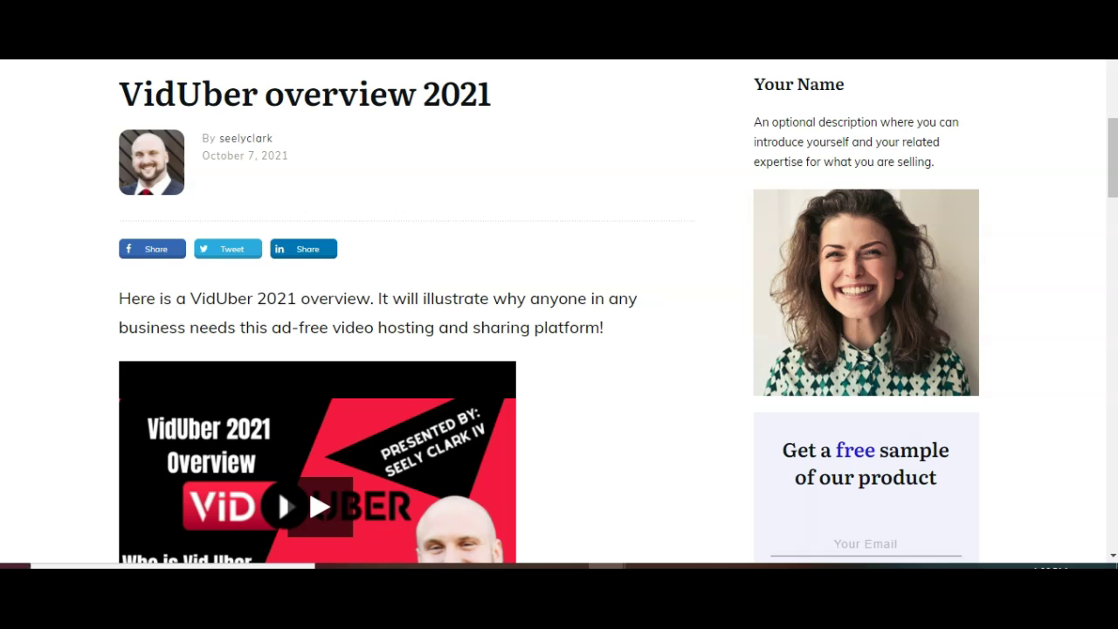
- Scroll to the embedded VidUber player in the post and pause it around 00:08 of 01:01
scroll(559, 314, down, 1)
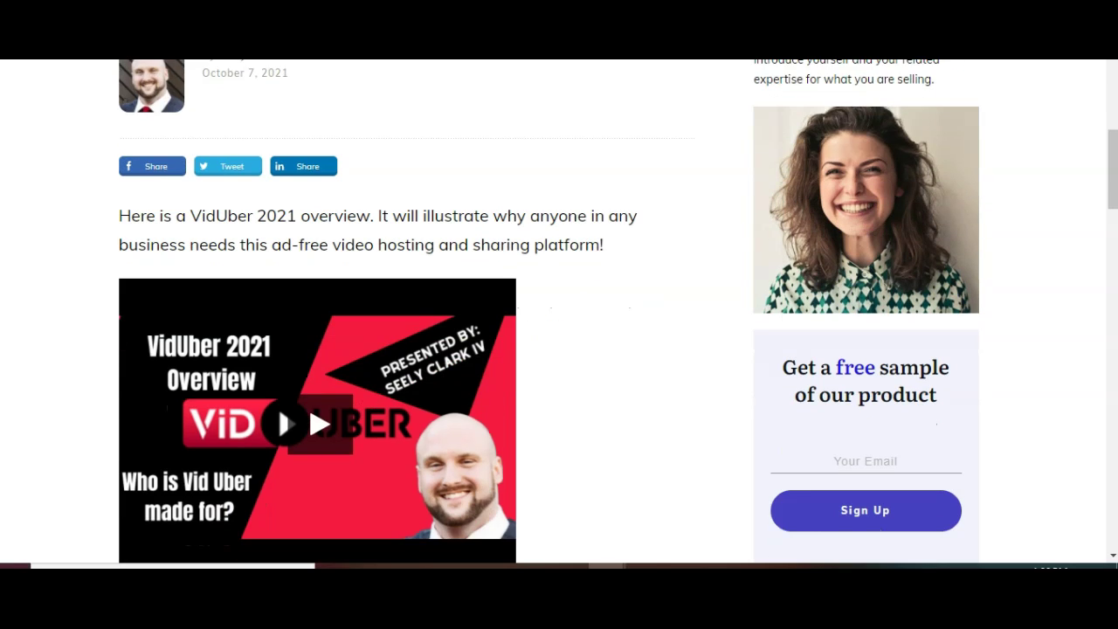
scroll(558, 314, down, 1)
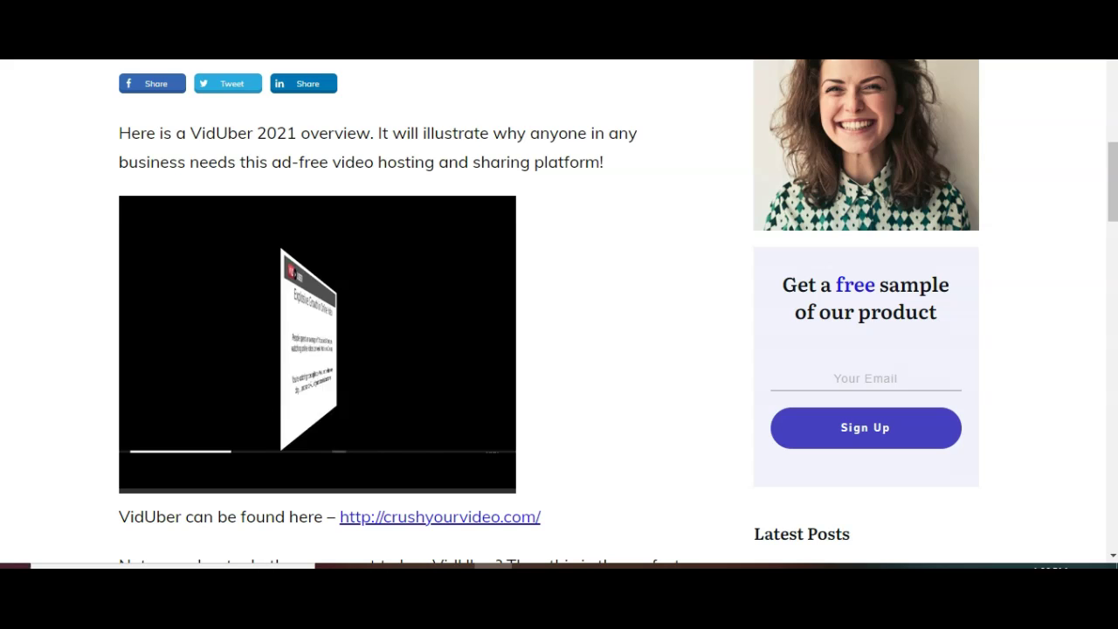
click(138, 472)
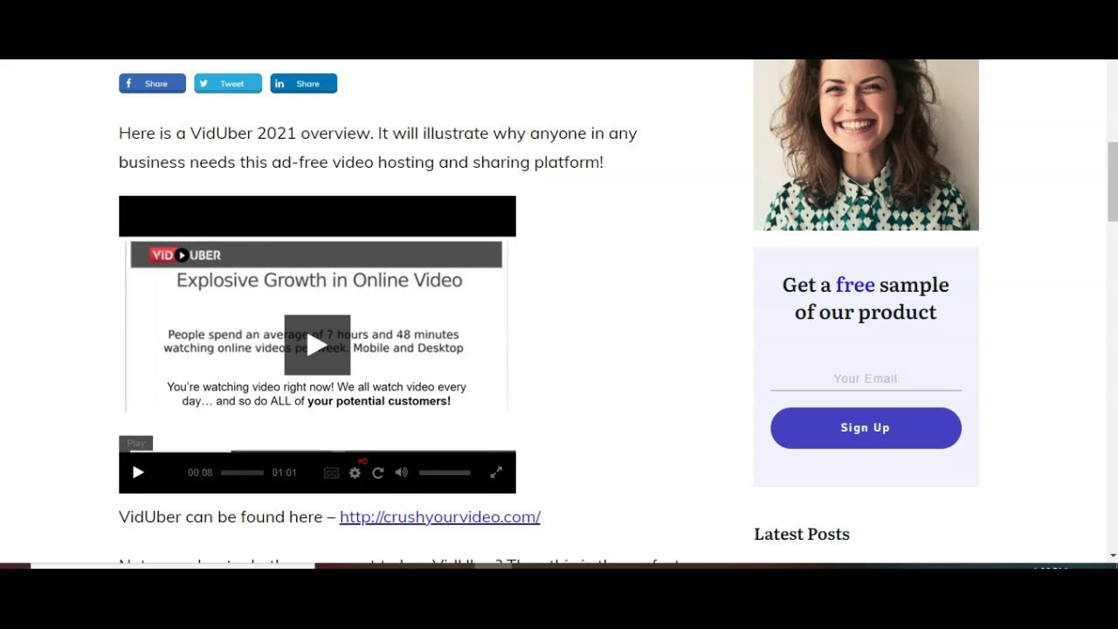